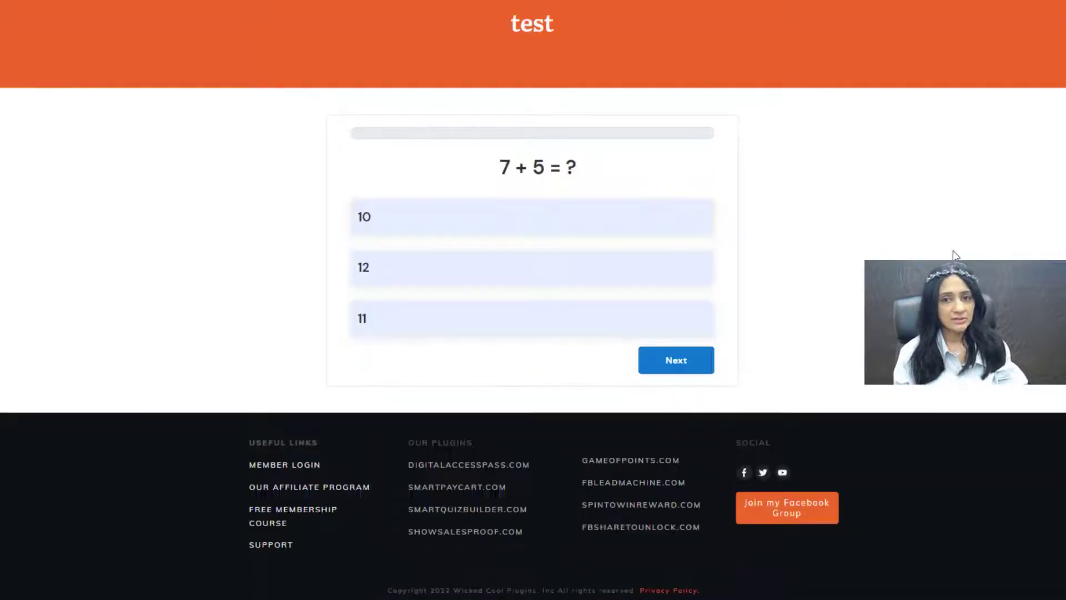
Answer the first four quiz questions, choosing 12 for 7 + 5, 'very' for the eyes sentence and 'finally' for the company sentence.
{"action": "left_click", "coordinate": [588, 267]}
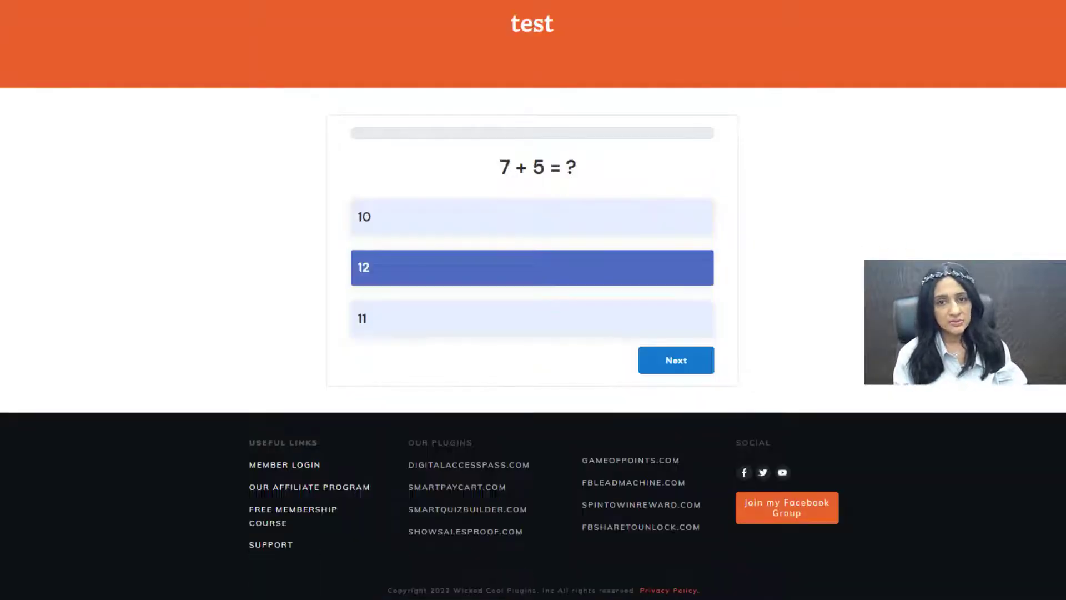
{"action": "left_click", "coordinate": [423, 319]}
{"action": "left_click", "coordinate": [701, 363]}
{"action": "left_click", "coordinate": [425, 184]}
{"action": "left_click", "coordinate": [503, 297]}
{"action": "left_click", "coordinate": [445, 347]}
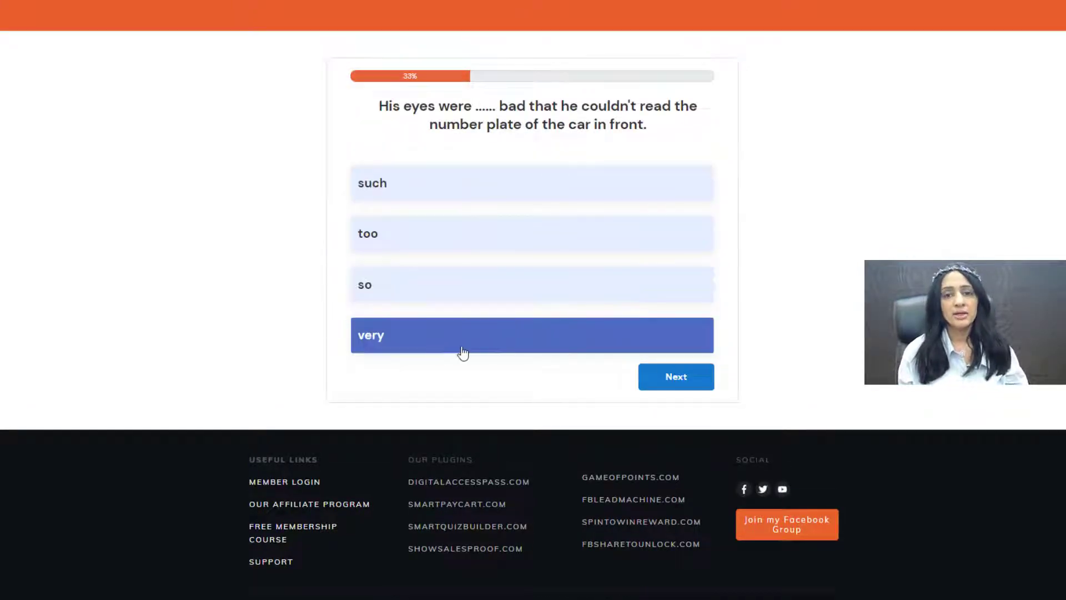
{"action": "left_click", "coordinate": [678, 378]}
{"action": "left_click", "coordinate": [625, 348]}
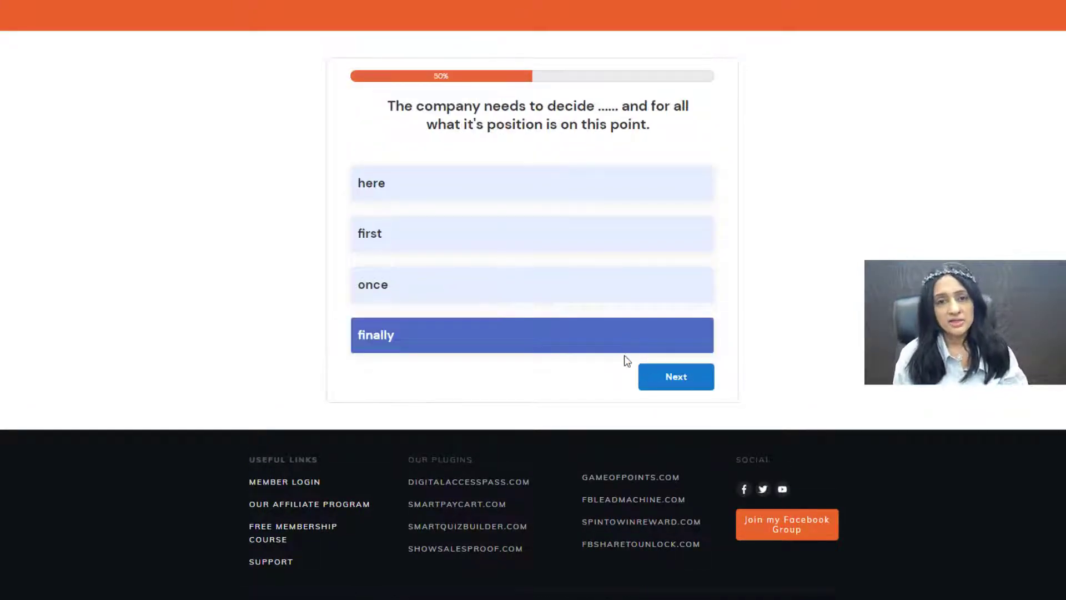
{"action": "left_click", "coordinate": [680, 383]}
Choose 365 for the earth rotation question, answer the last question and submit the opt-in form with the name and e-mail.
{"action": "left_click", "coordinate": [532, 284]}
{"action": "left_click", "coordinate": [519, 236]}
{"action": "left_click", "coordinate": [494, 284]}
{"action": "left_click", "coordinate": [470, 331]}
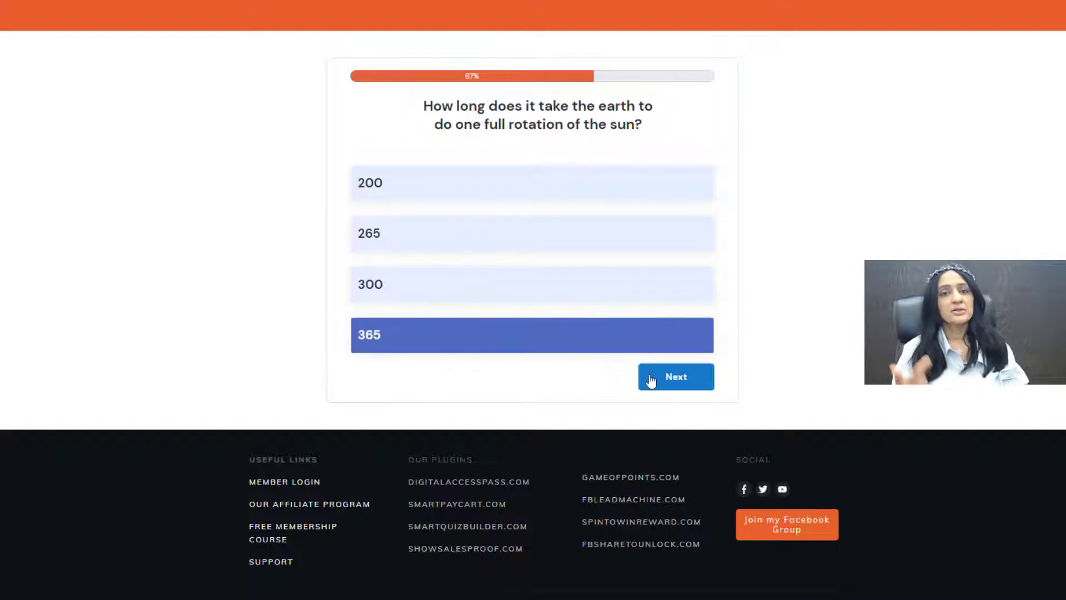
{"action": "left_click", "coordinate": [646, 379]}
{"action": "left_click", "coordinate": [505, 334]}
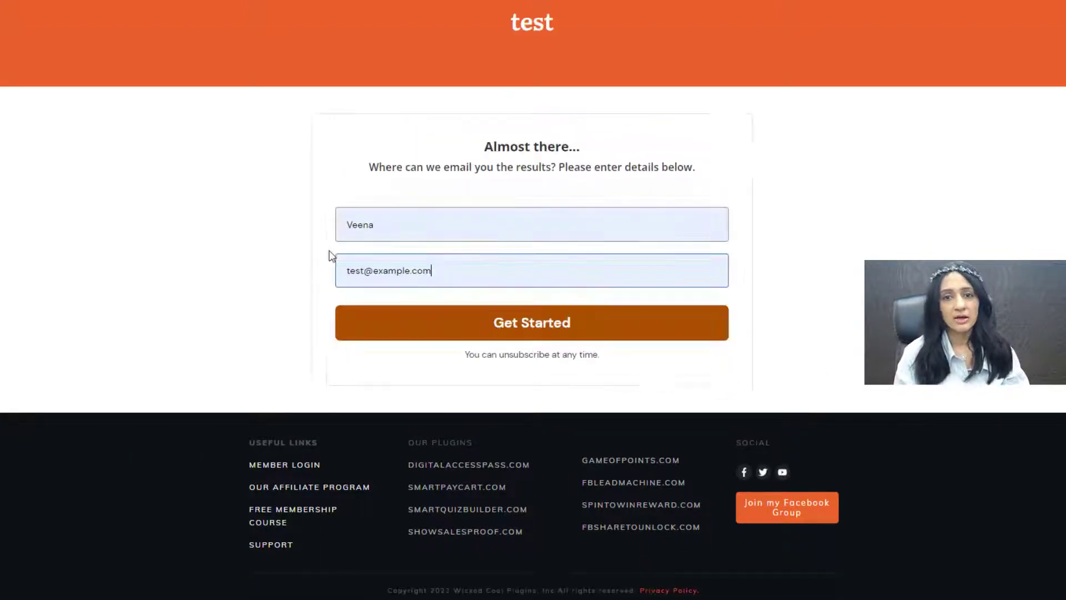
{"action": "left_click", "coordinate": [690, 309]}
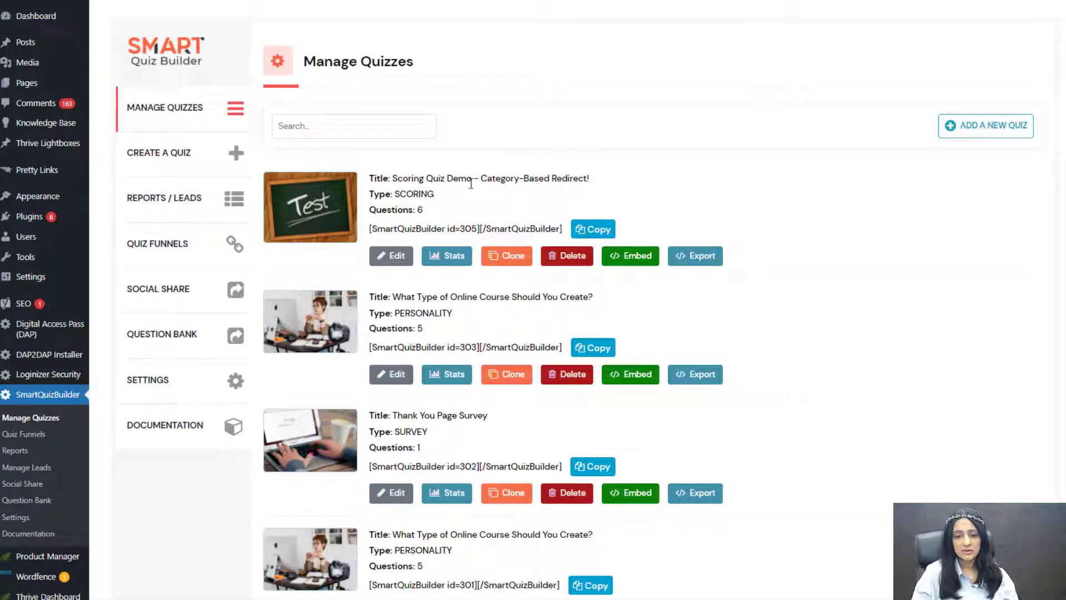
Open the quiz 'Scoring Quiz Demo - Category-Based Redirect!' for editing and look through its display settings.
{"action": "left_click", "coordinate": [387, 259]}
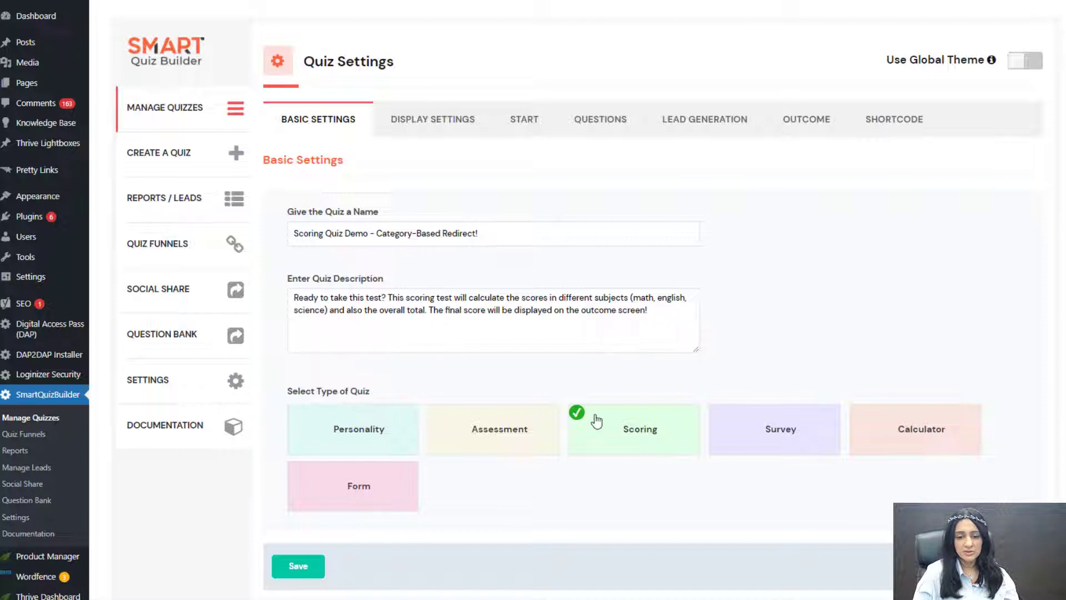
{"action": "left_click", "coordinate": [426, 128]}
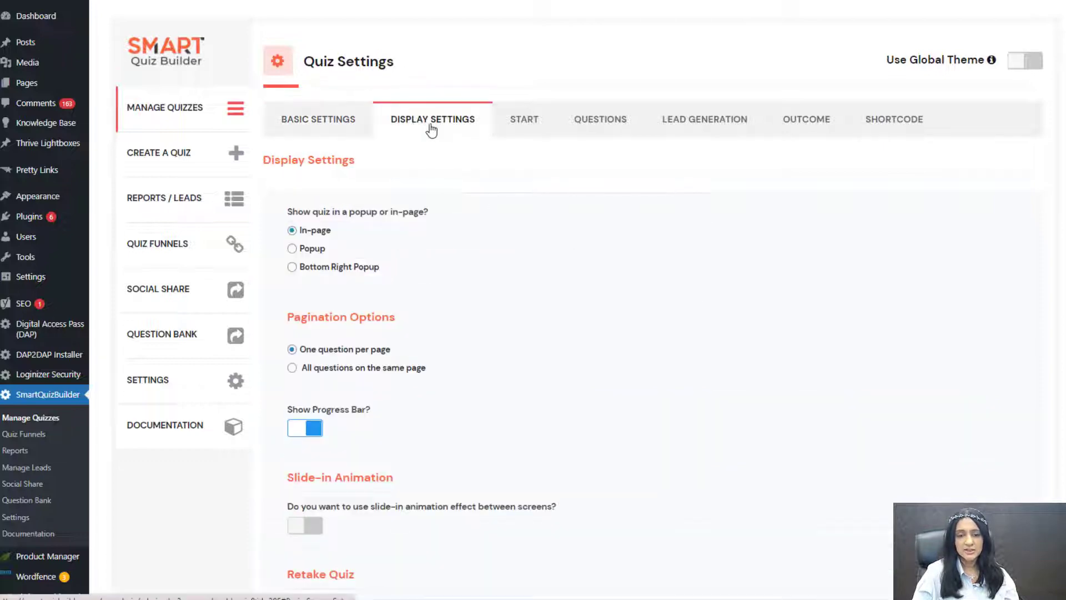
{"action": "scroll", "coordinate": [498, 252], "scroll_direction": "down", "scroll_amount": 7}
{"action": "scroll", "coordinate": [494, 258], "scroll_direction": "down", "scroll_amount": 10}
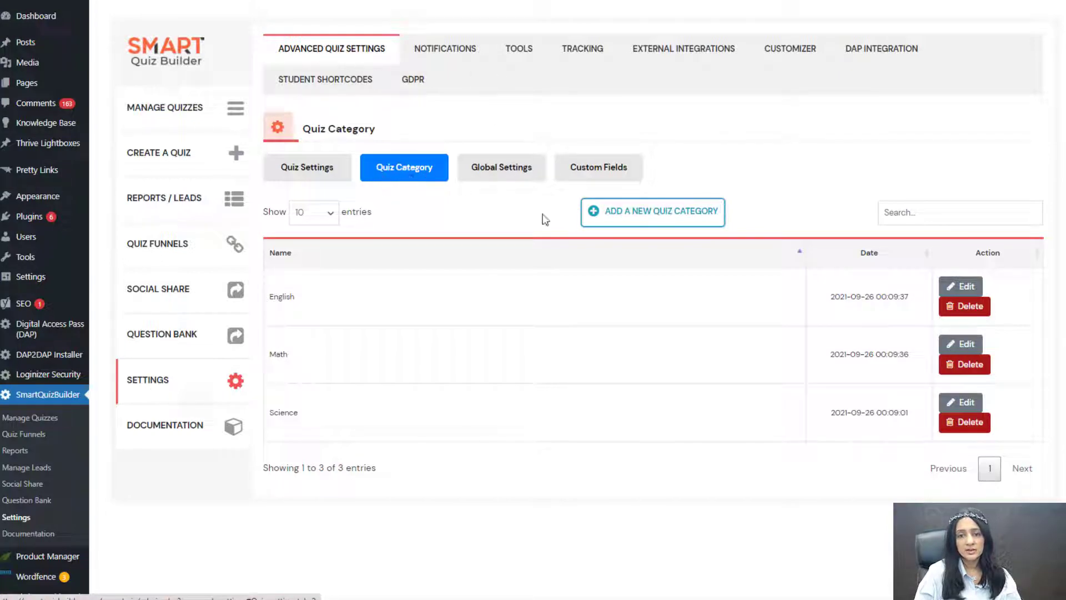
Inspect the form for adding a new quiz category, close it without saving and return to the quiz's display settings.
{"action": "left_click", "coordinate": [661, 213]}
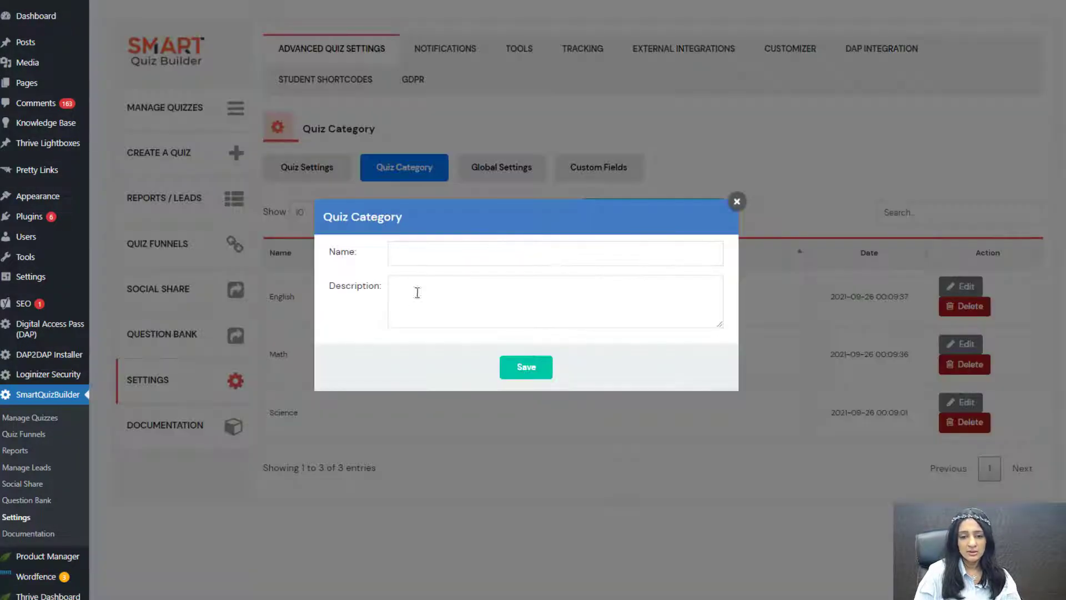
{"action": "left_click", "coordinate": [736, 202]}
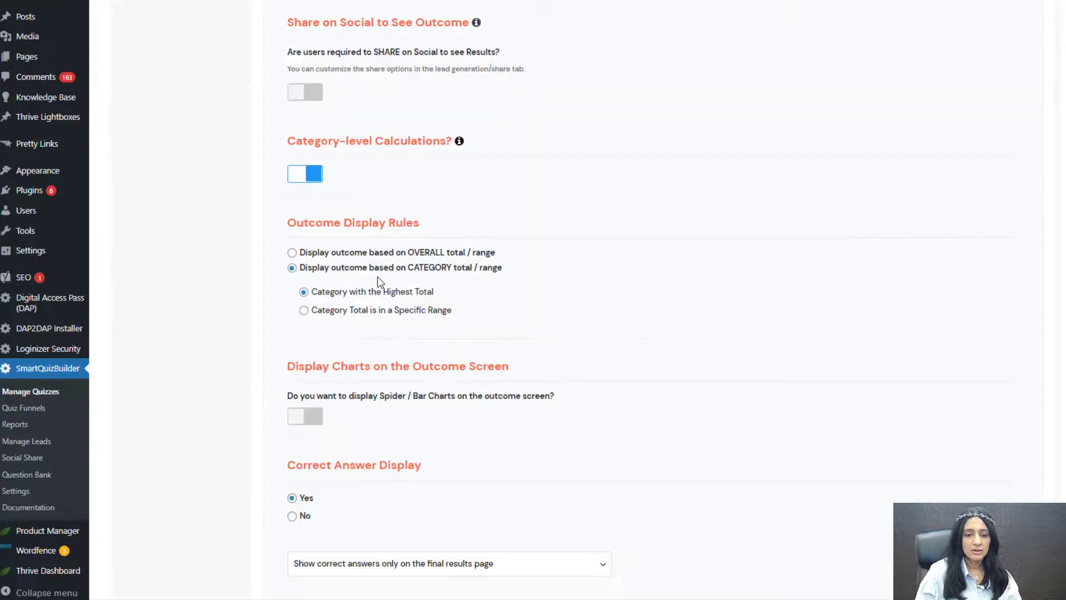
{"action": "scroll", "coordinate": [379, 281], "scroll_direction": "up", "scroll_amount": 15}
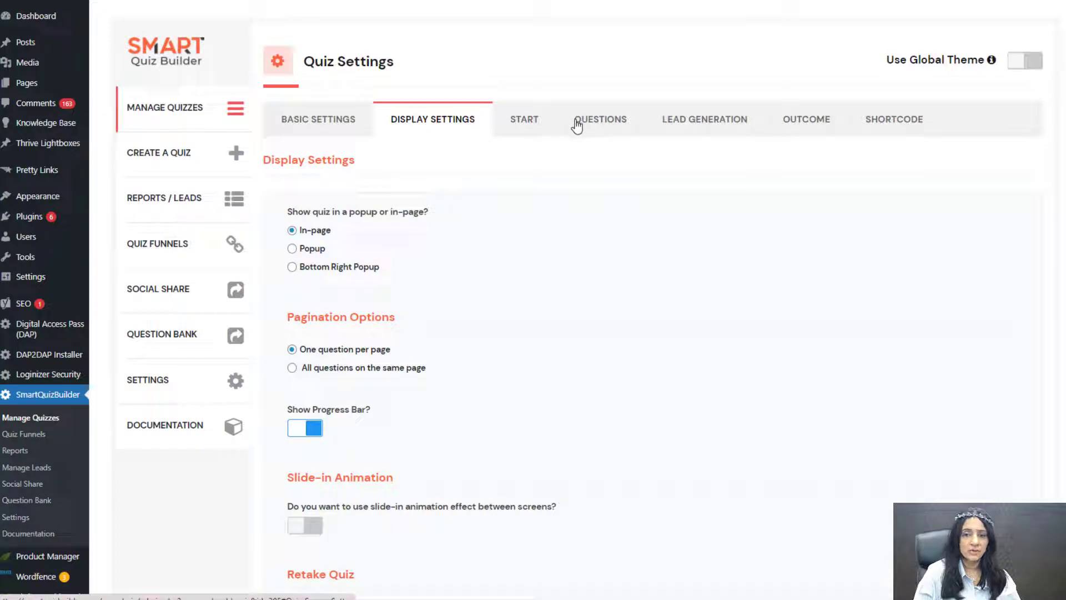
Switch the outcome display rule to the OVERALL total / range and back to the CATEGORY total / range.
{"action": "scroll", "coordinate": [589, 245], "scroll_direction": "down", "scroll_amount": 10}
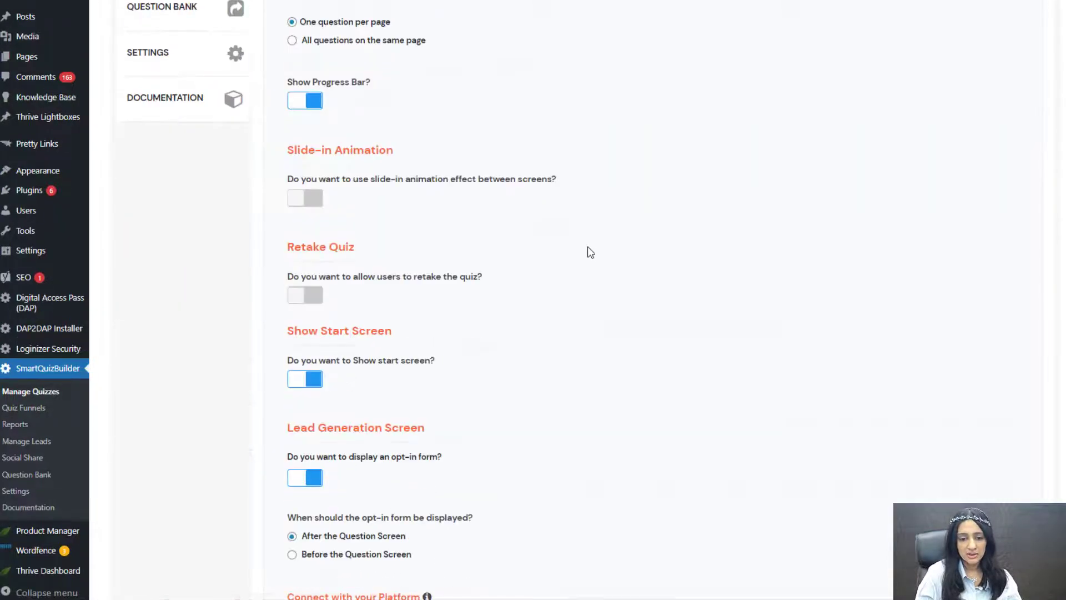
{"action": "scroll", "coordinate": [588, 253], "scroll_direction": "down", "scroll_amount": 5}
{"action": "scroll", "coordinate": [262, 286], "scroll_direction": "down", "scroll_amount": 2}
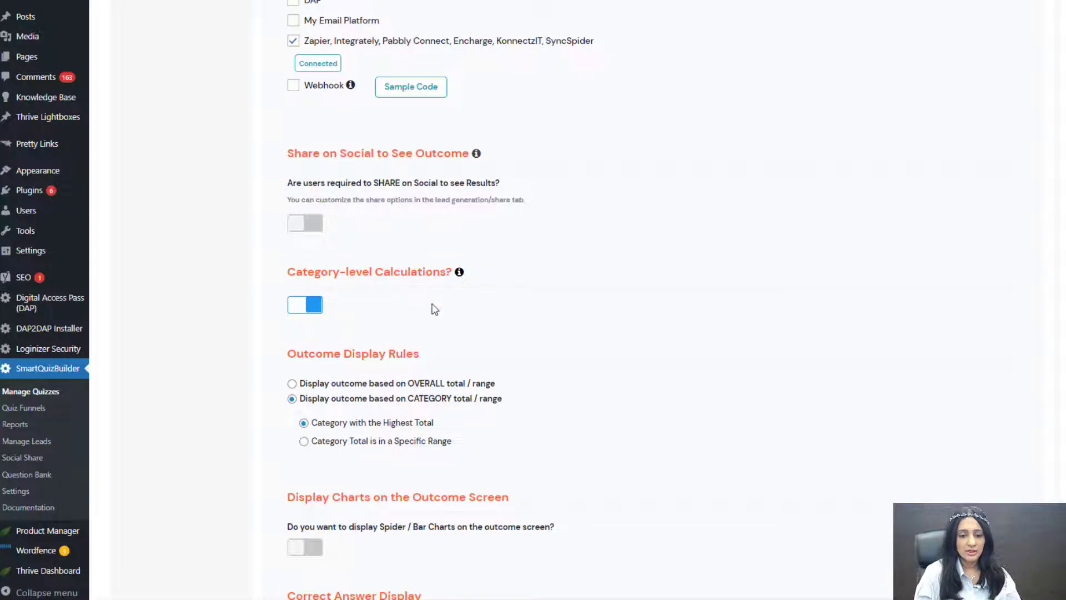
{"action": "scroll", "coordinate": [799, 310], "scroll_direction": "down", "scroll_amount": 3}
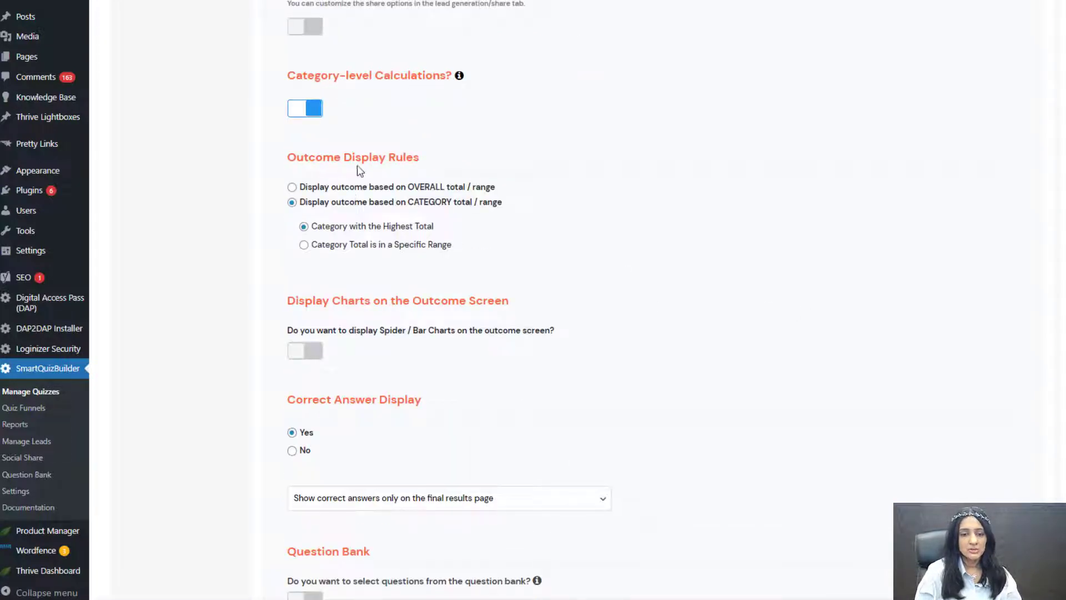
{"action": "left_click", "coordinate": [292, 188]}
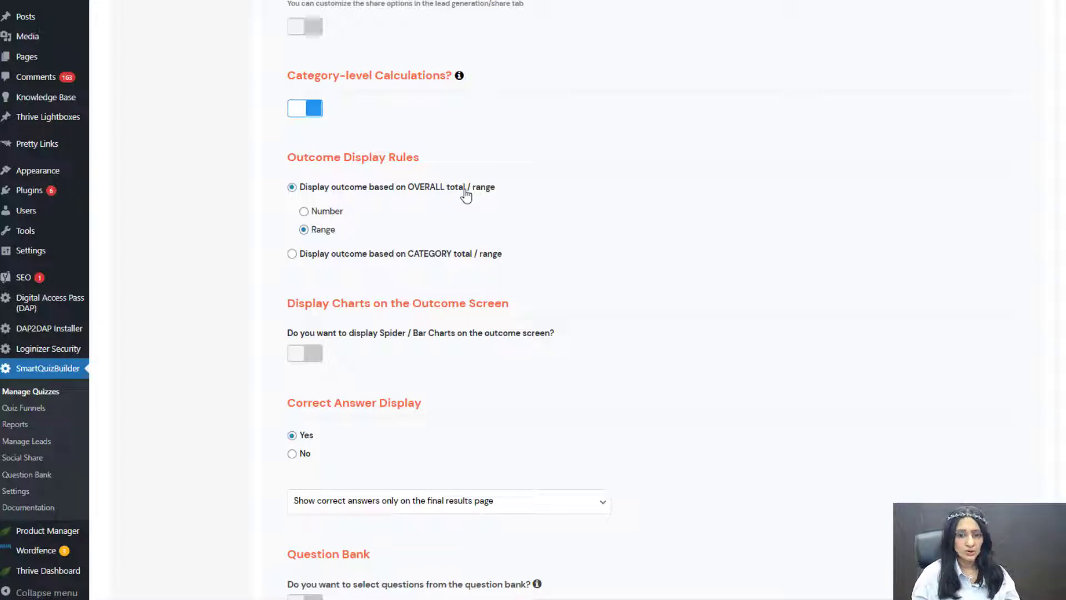
{"action": "left_click", "coordinate": [293, 254]}
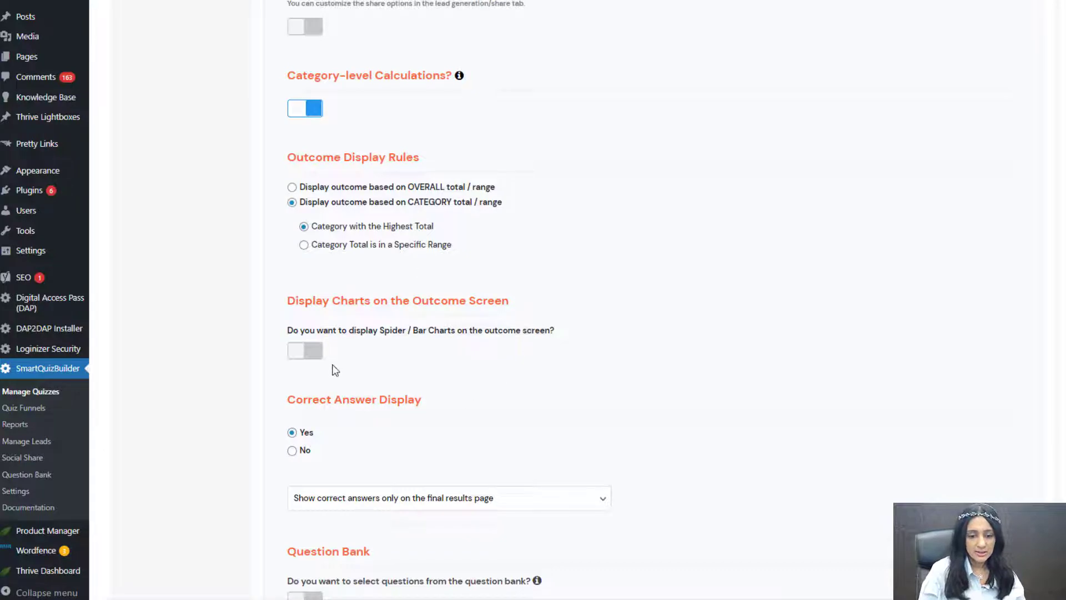
Choose 'Show correct answers only on the final results page' and set Correct Answer Display to No.
{"action": "scroll", "coordinate": [331, 369], "scroll_direction": "down", "scroll_amount": 2}
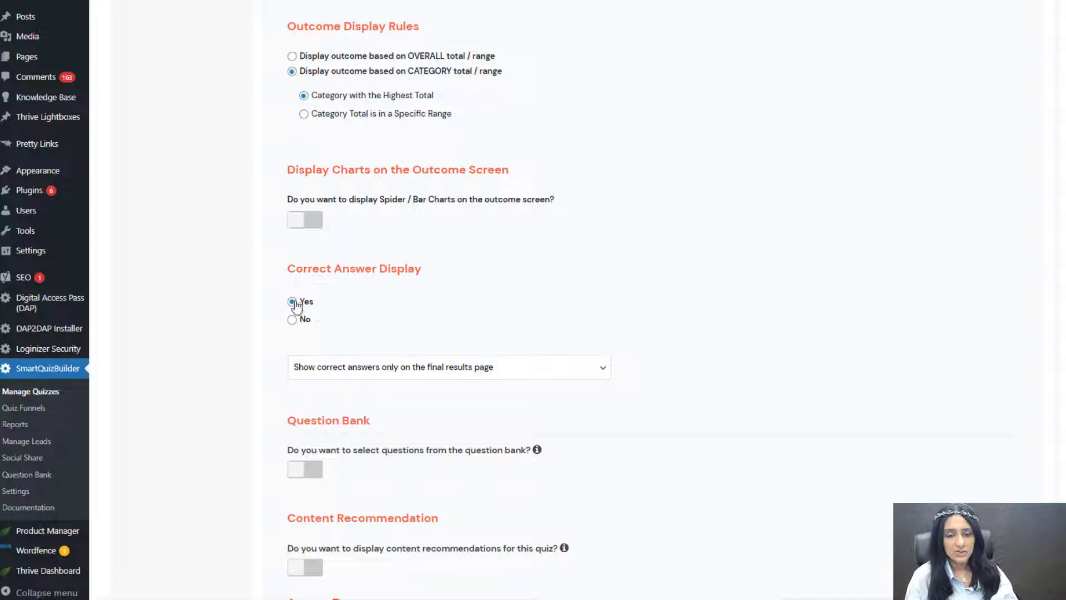
{"action": "left_click", "coordinate": [388, 366]}
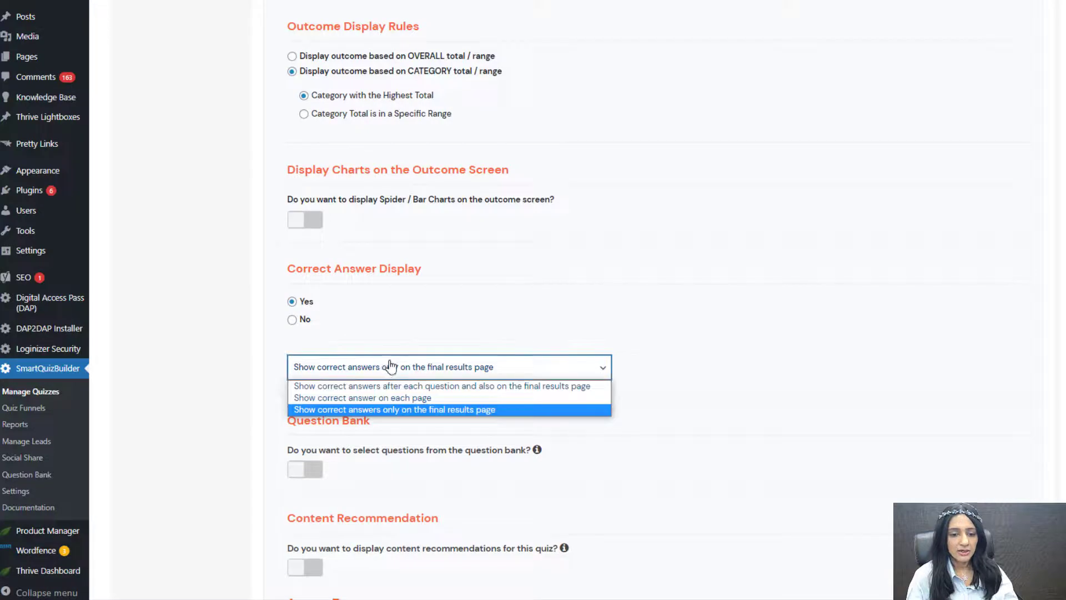
{"action": "left_click", "coordinate": [335, 409]}
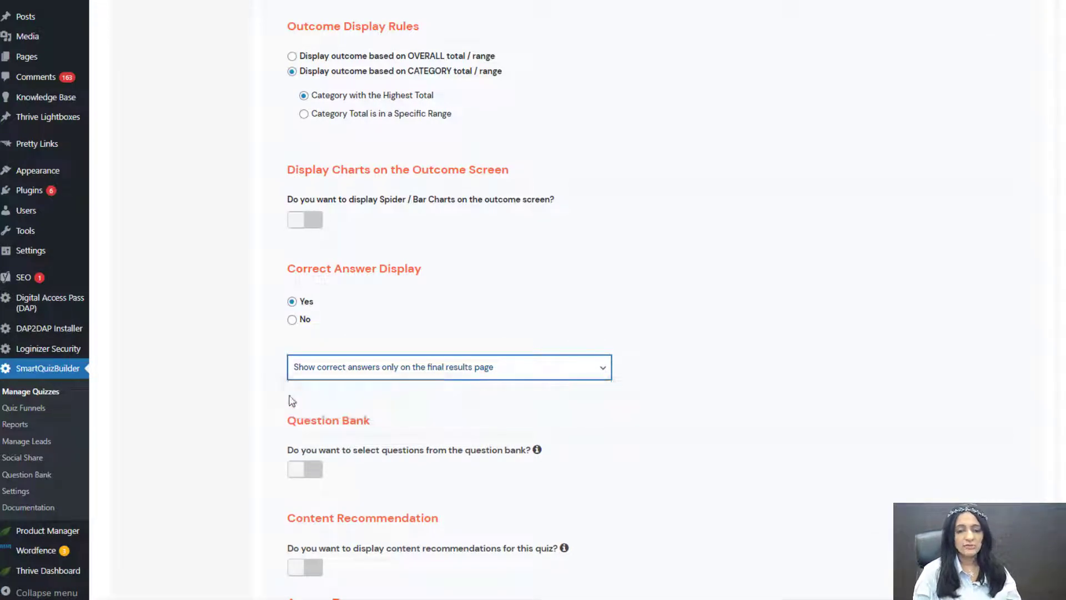
{"action": "left_click", "coordinate": [478, 375]}
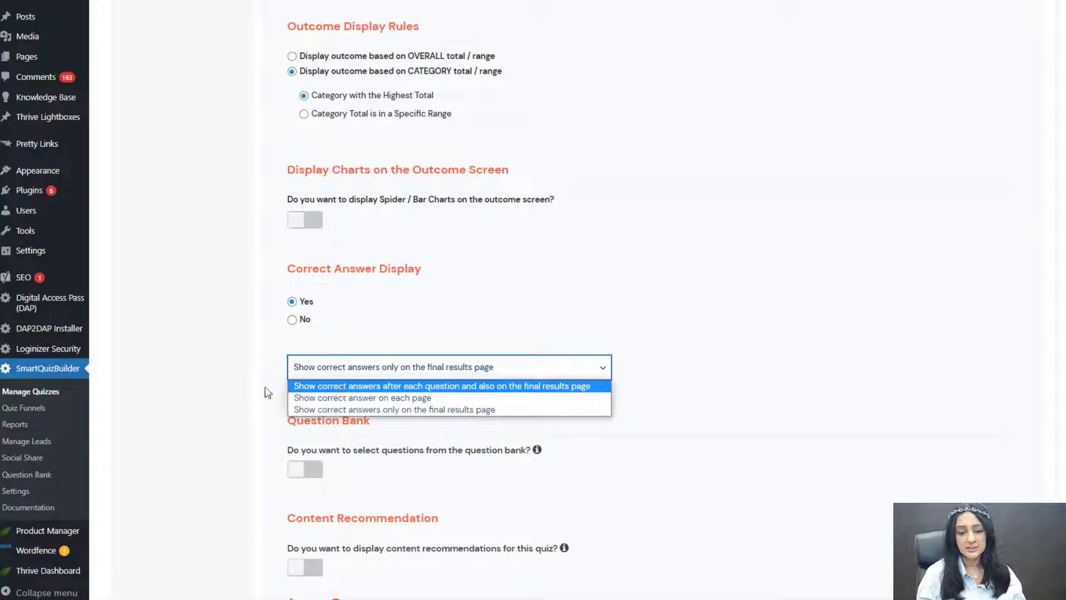
{"action": "left_click", "coordinate": [372, 411]}
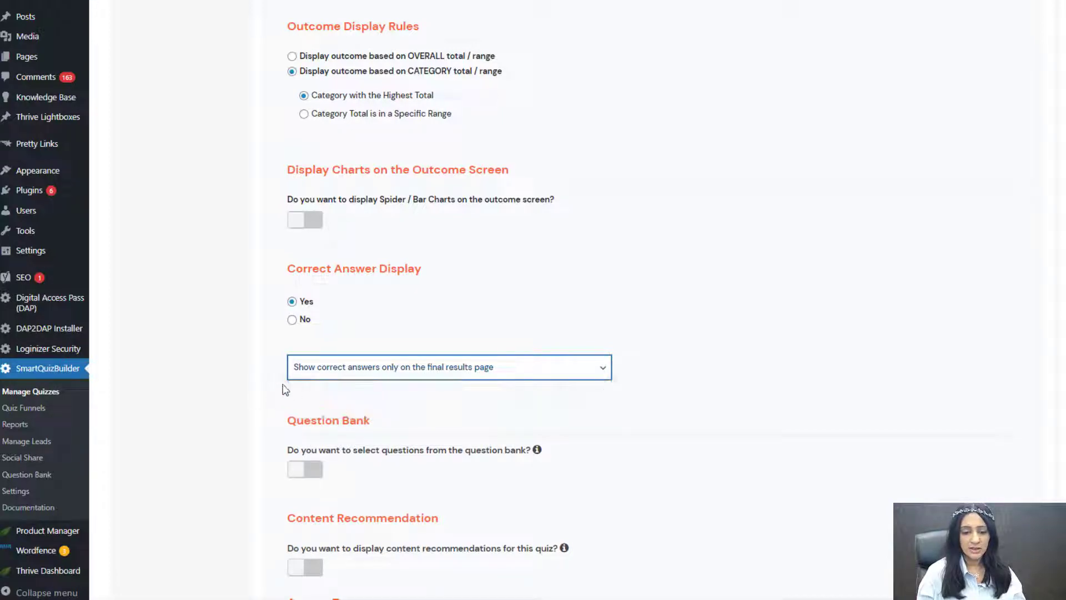
{"action": "left_click", "coordinate": [292, 321]}
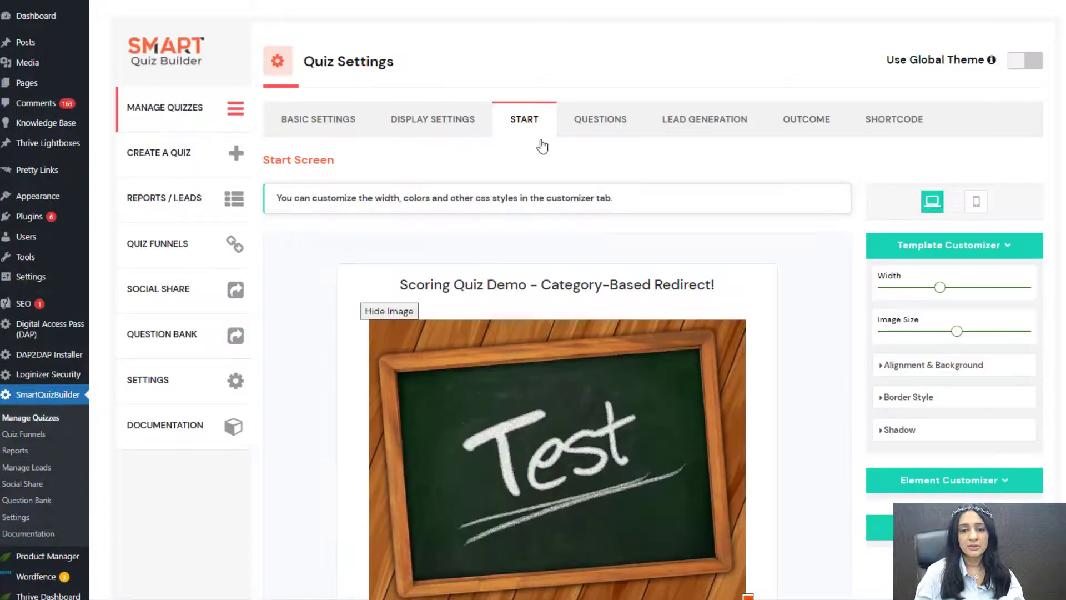
Review the quiz's start screen and its available templates, closing the template selection without choosing one.
{"action": "scroll", "coordinate": [846, 235], "scroll_direction": "down", "scroll_amount": 2}
{"action": "scroll", "coordinate": [846, 234], "scroll_direction": "down", "scroll_amount": 1}
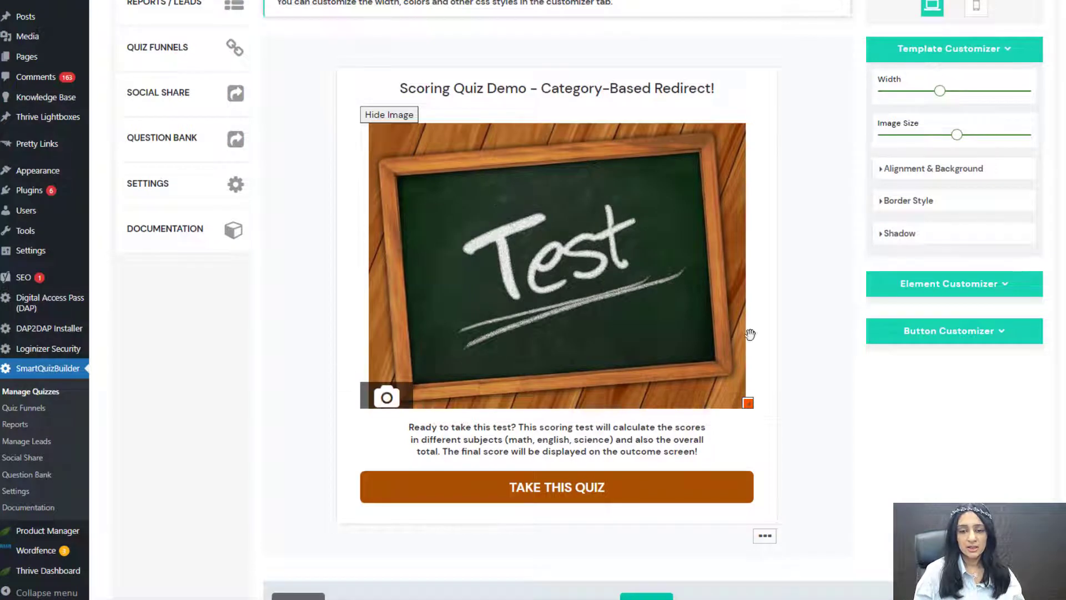
{"action": "left_click", "coordinate": [765, 536]}
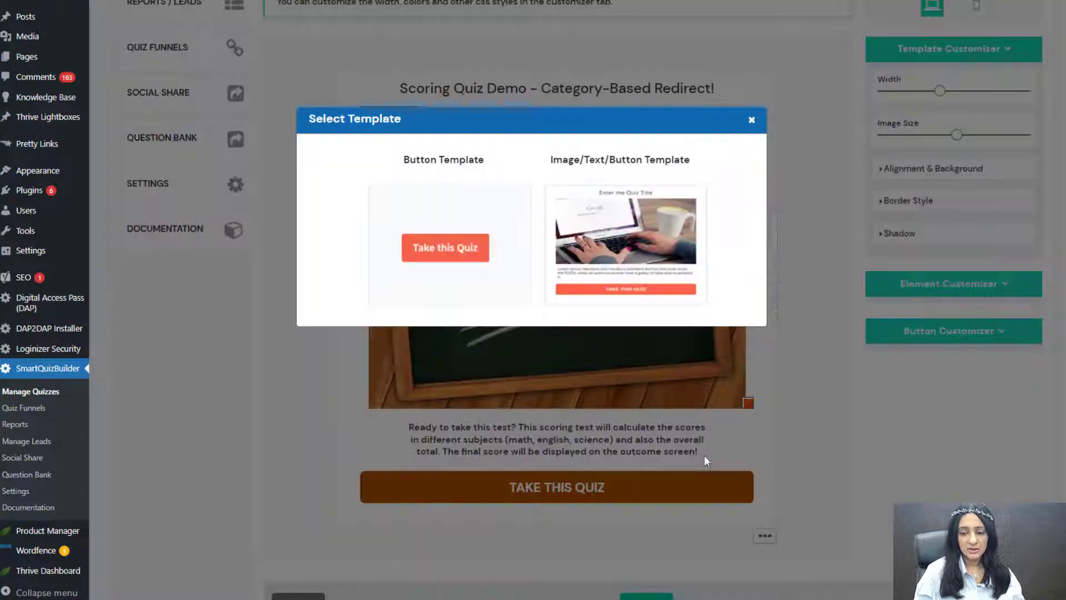
{"action": "left_click", "coordinate": [752, 120]}
{"action": "scroll", "coordinate": [355, 185], "scroll_direction": "up", "scroll_amount": 4}
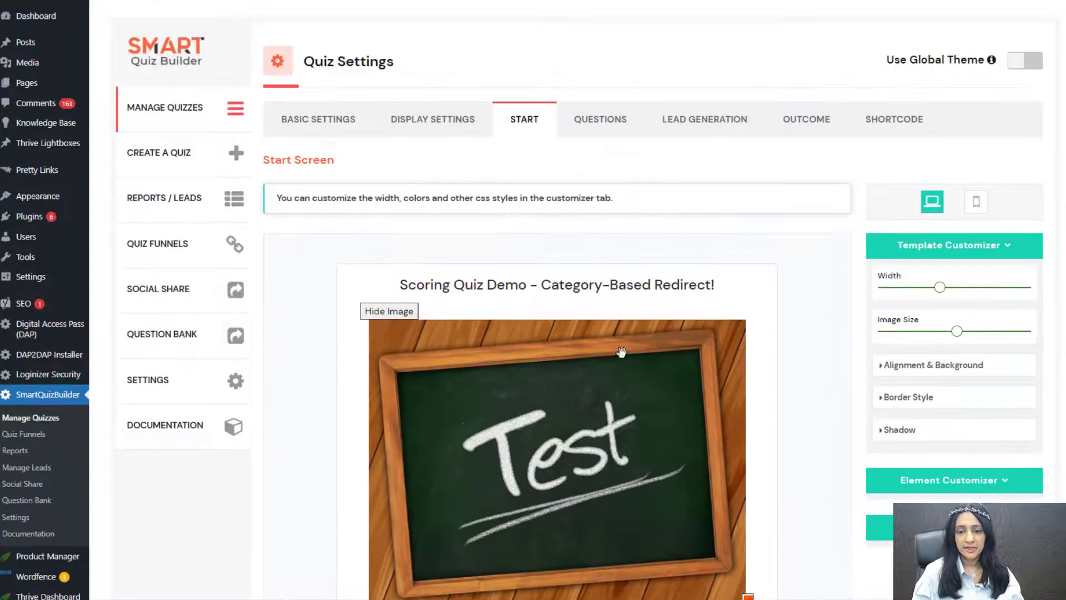
{"action": "scroll", "coordinate": [627, 278], "scroll_direction": "down", "scroll_amount": 2}
{"action": "scroll", "coordinate": [588, 366], "scroll_direction": "up", "scroll_amount": 2}
Open the quiz's questions and check which categories can be assigned to the 7 + 5 question.
{"action": "left_click", "coordinate": [600, 118]}
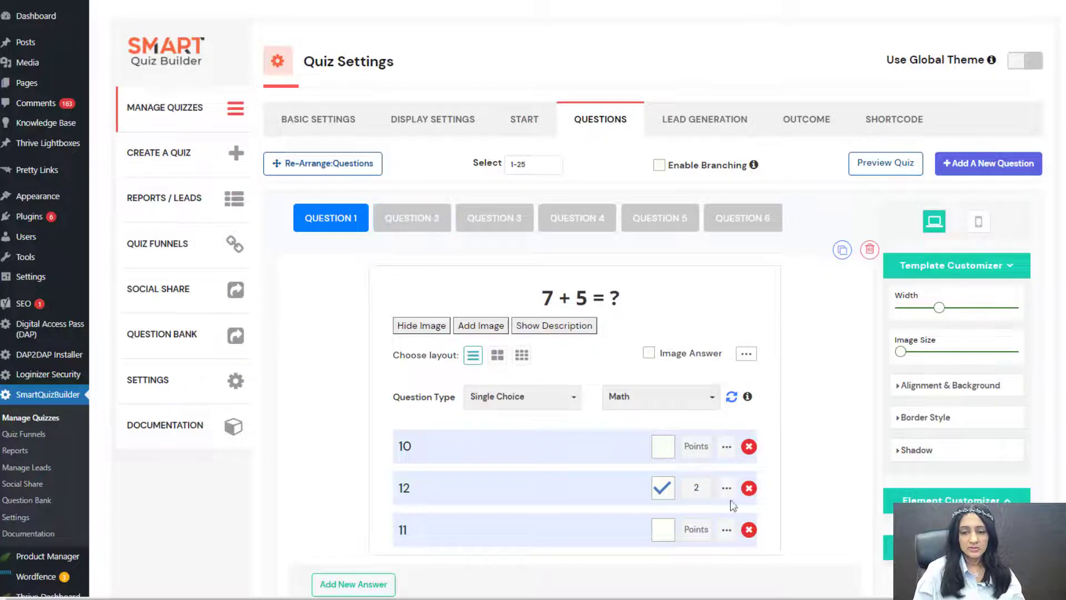
{"action": "scroll", "coordinate": [387, 294], "scroll_direction": "down", "scroll_amount": 1}
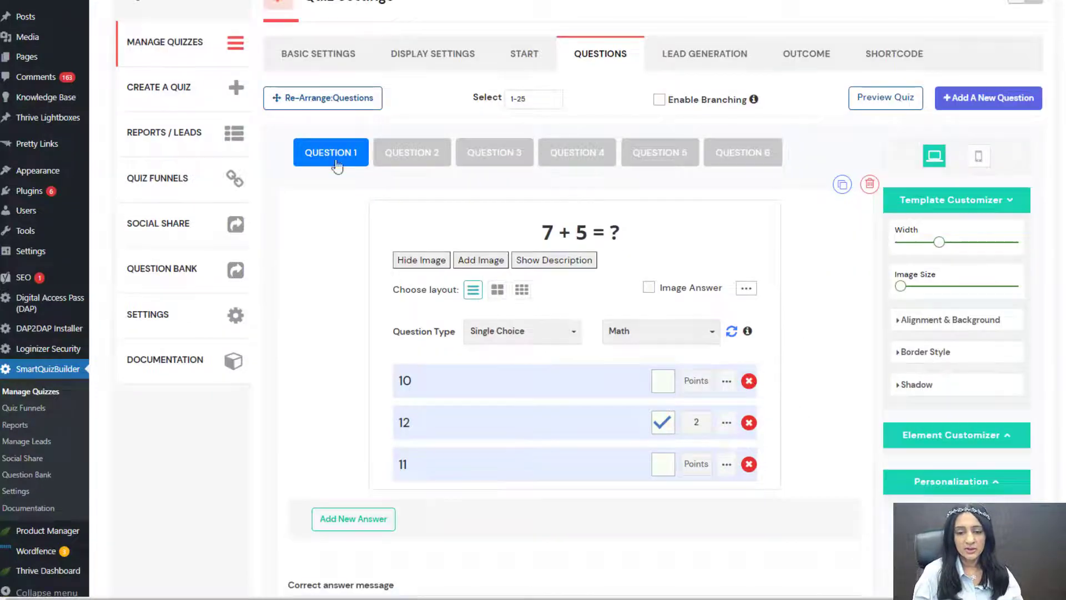
{"action": "left_click", "coordinate": [646, 333]}
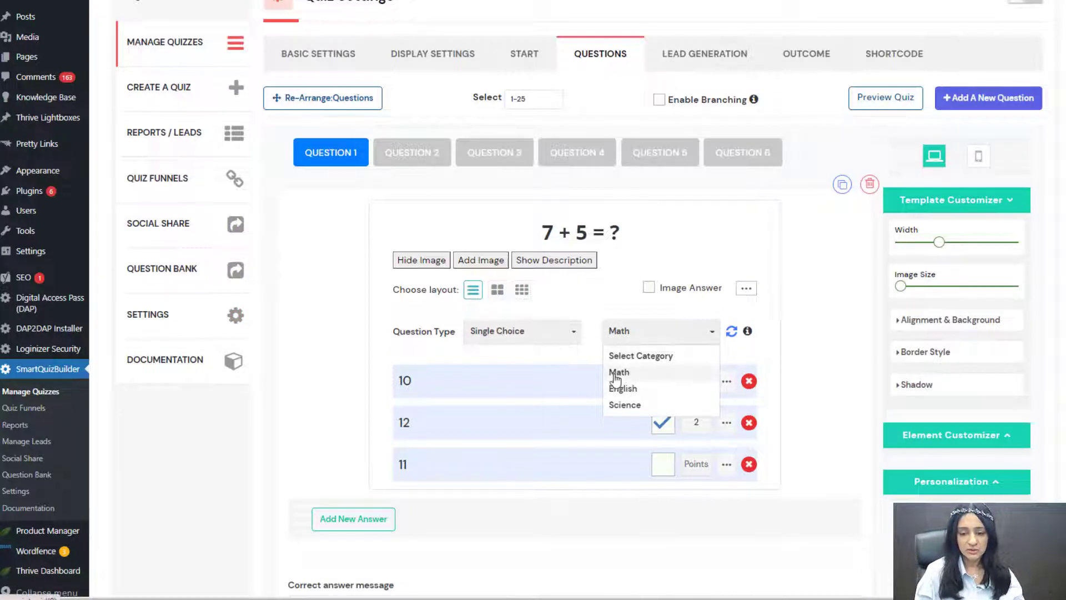
{"action": "left_click", "coordinate": [693, 344]}
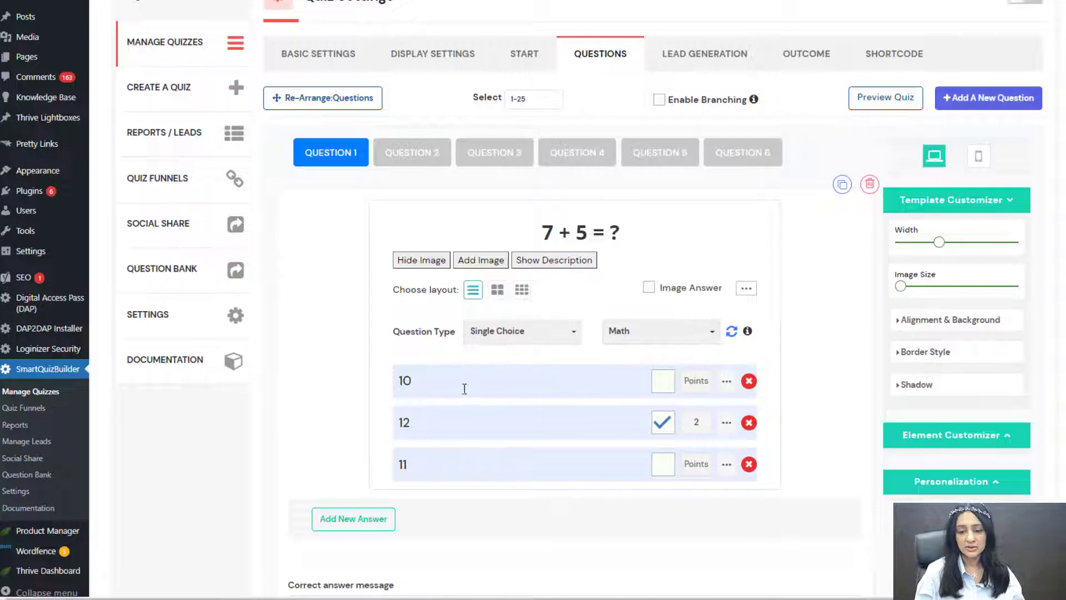
Look at questions 3 and 5 of the quiz and return to question 1.
{"action": "left_click", "coordinate": [494, 153]}
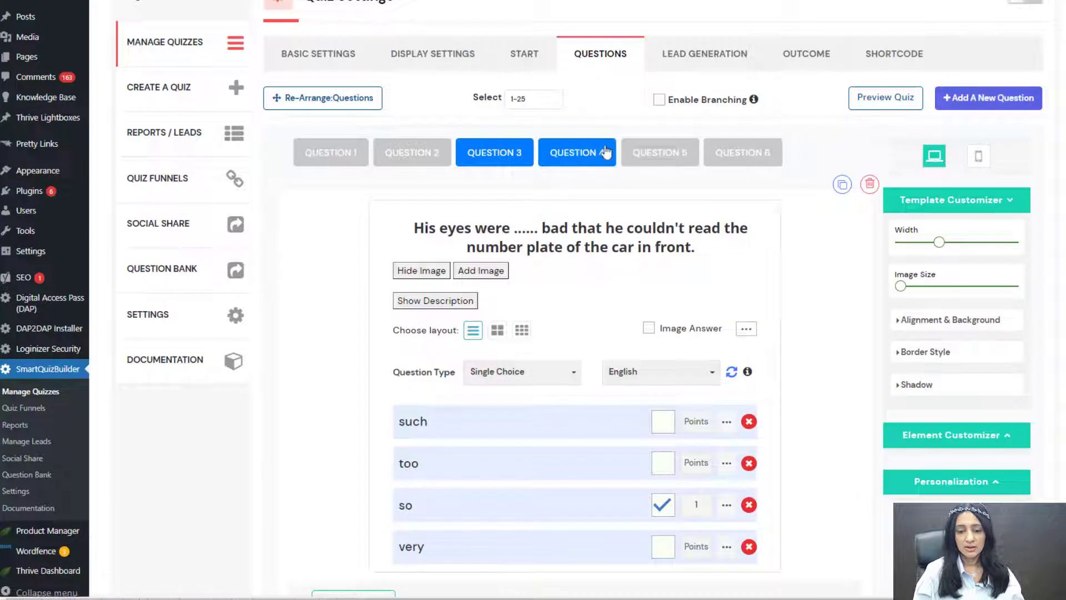
{"action": "left_click", "coordinate": [659, 152]}
{"action": "left_click", "coordinate": [341, 159]}
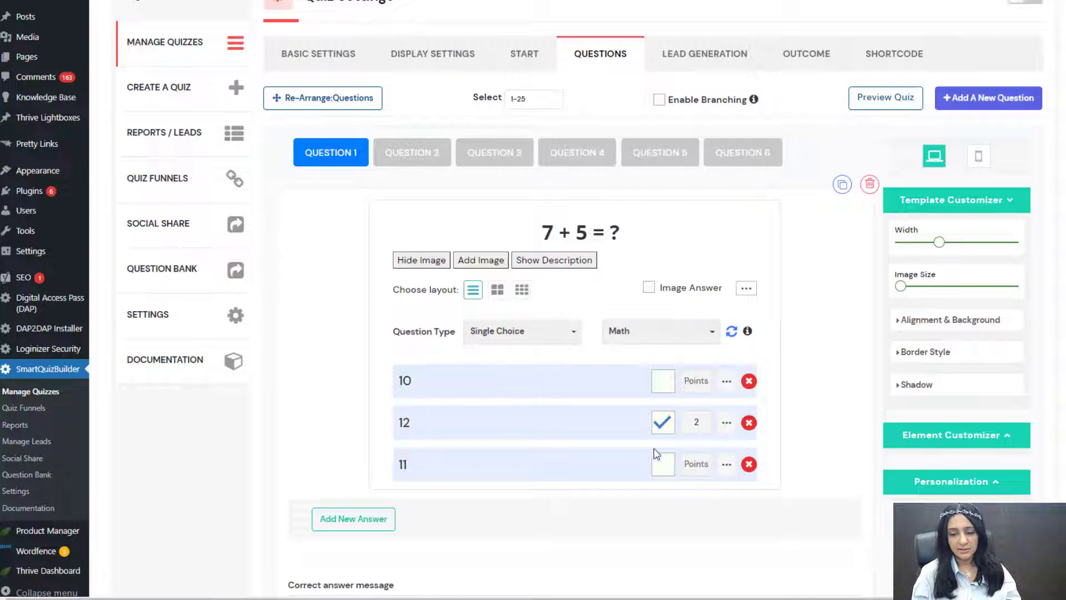
Enter 2 points for the correct answer 12 and review the question's correct and incorrect answer messages.
{"action": "type", "text": "2"}
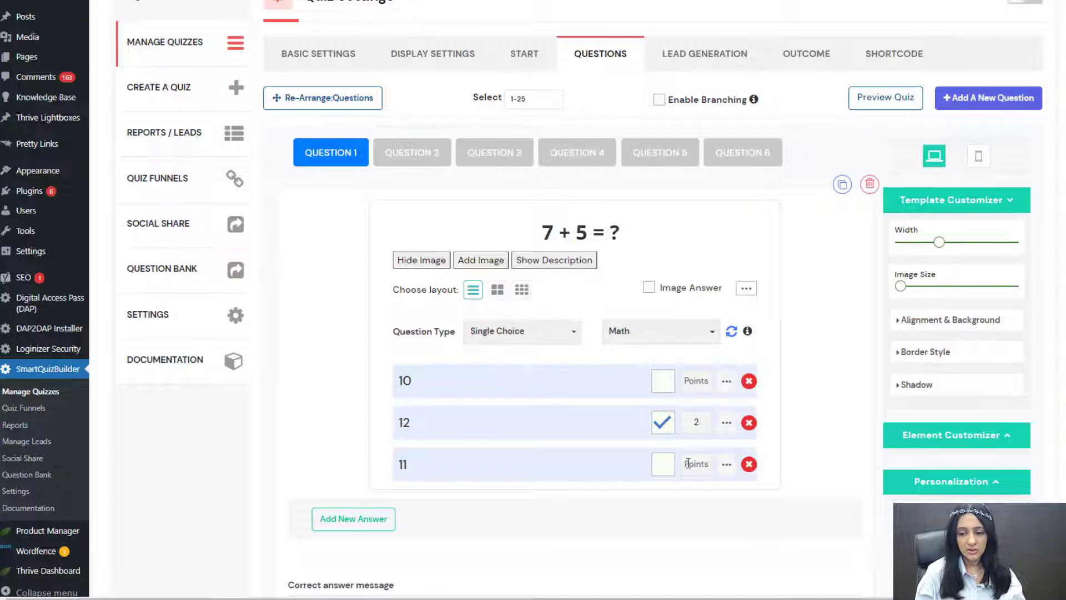
{"action": "scroll", "coordinate": [552, 395], "scroll_direction": "up", "scroll_amount": 2}
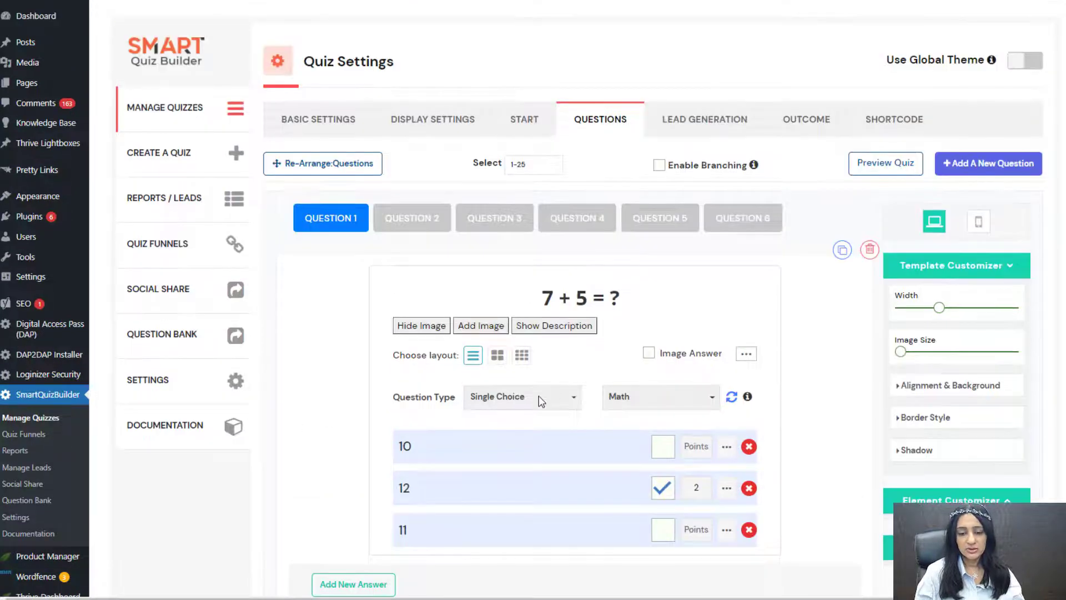
{"action": "scroll", "coordinate": [577, 397], "scroll_direction": "down", "scroll_amount": 5}
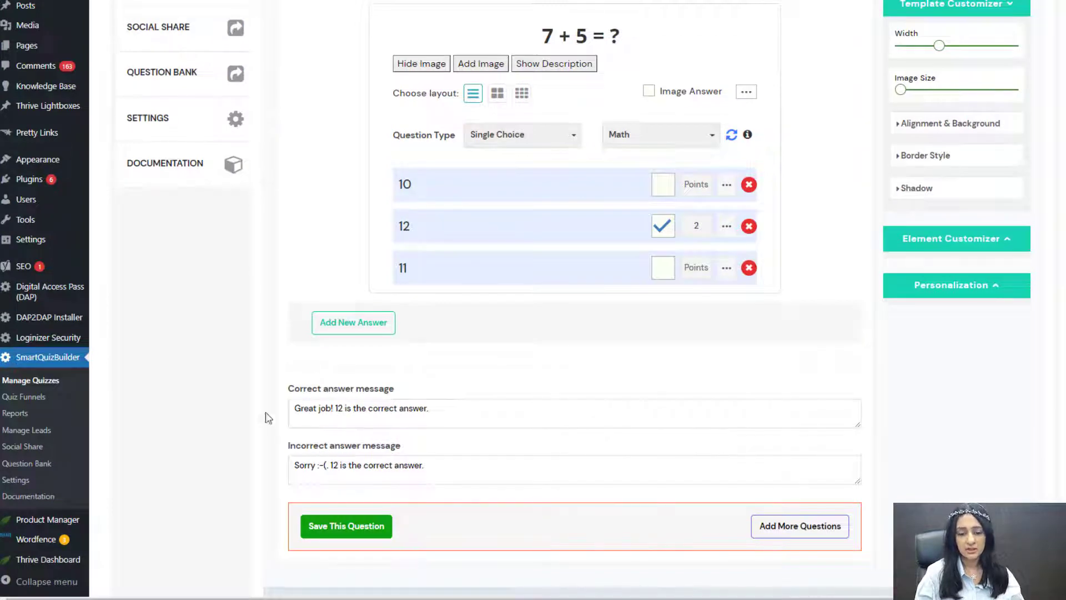
Look through questions 2 to 6 and check the category and correct-answer points assigned to each.
{"action": "scroll", "coordinate": [337, 277], "scroll_direction": "up", "scroll_amount": 3}
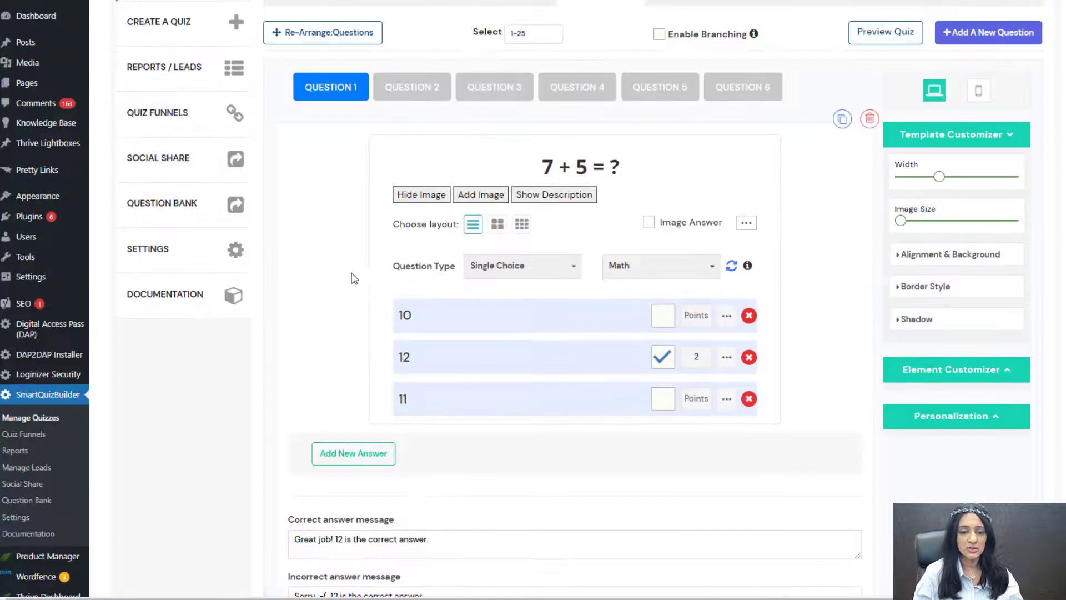
{"action": "scroll", "coordinate": [332, 272], "scroll_direction": "up", "scroll_amount": 2}
{"action": "scroll", "coordinate": [332, 272], "scroll_direction": "up", "scroll_amount": 2}
{"action": "left_click", "coordinate": [412, 87]}
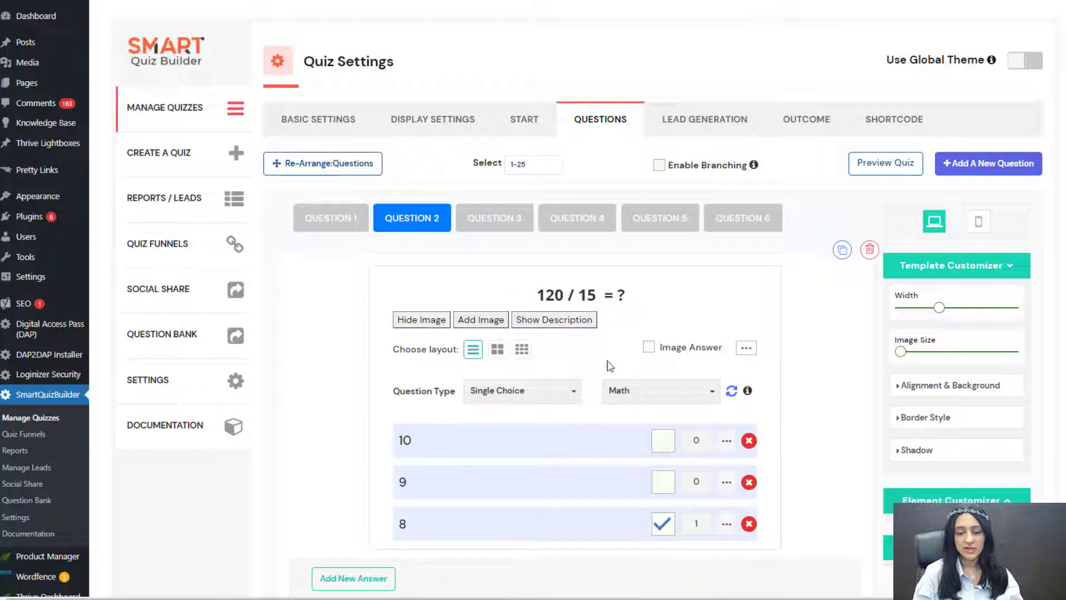
{"action": "left_click", "coordinate": [496, 219]}
{"action": "scroll", "coordinate": [415, 359], "scroll_direction": "down", "scroll_amount": 2}
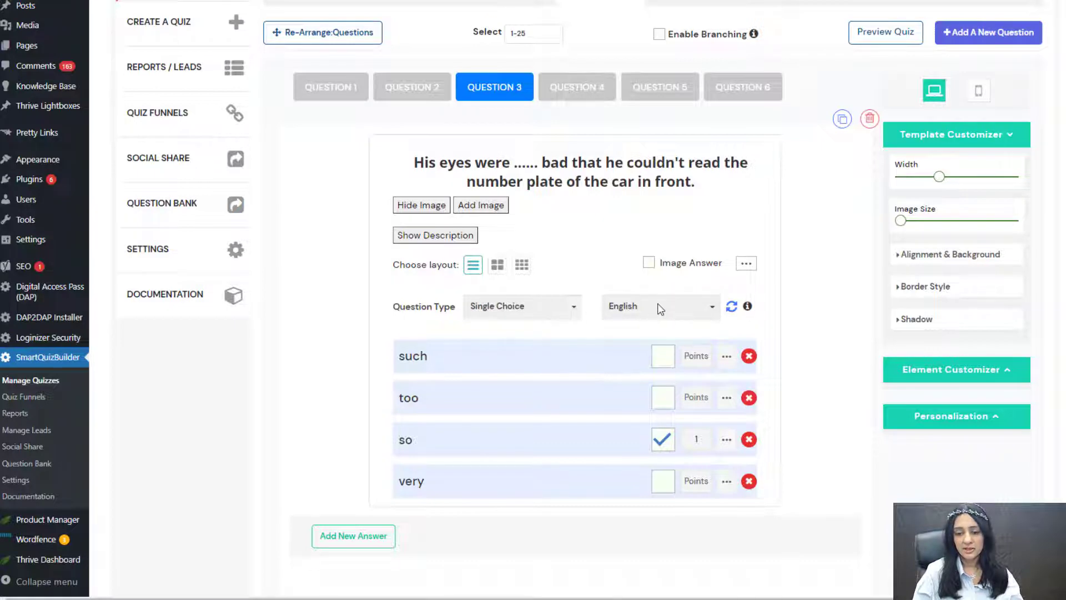
{"action": "left_click", "coordinate": [577, 88]}
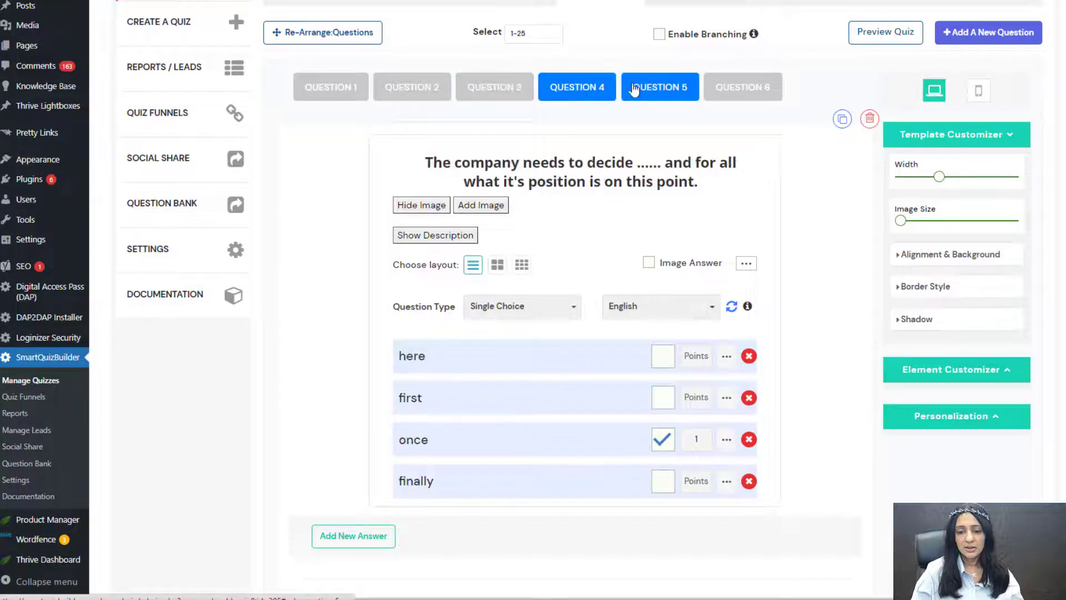
{"action": "left_click", "coordinate": [635, 90]}
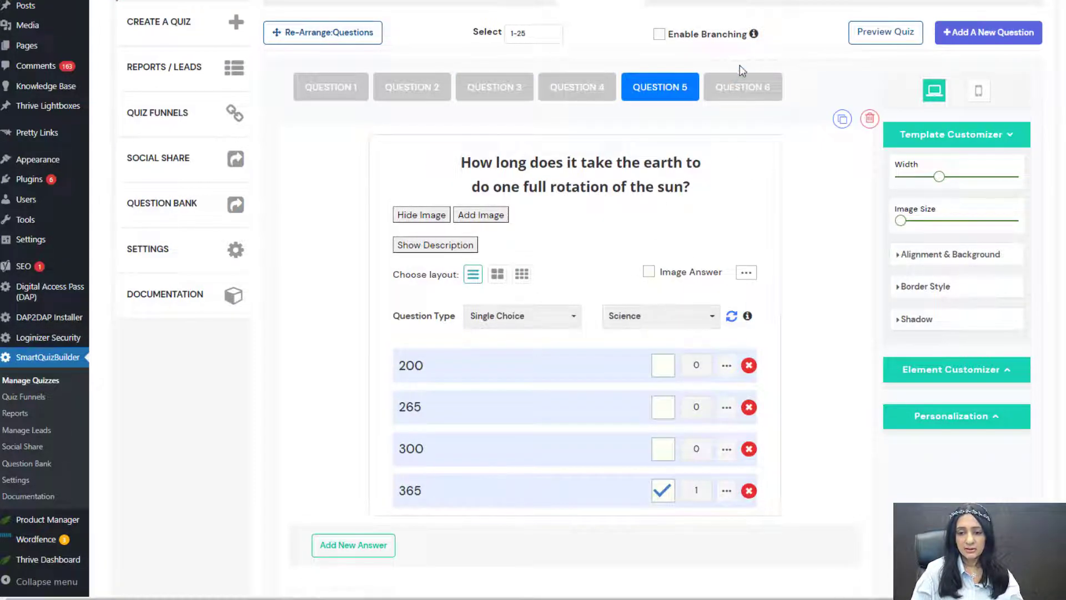
{"action": "left_click", "coordinate": [742, 87]}
{"action": "scroll", "coordinate": [317, 280], "scroll_direction": "up", "scroll_amount": 3}
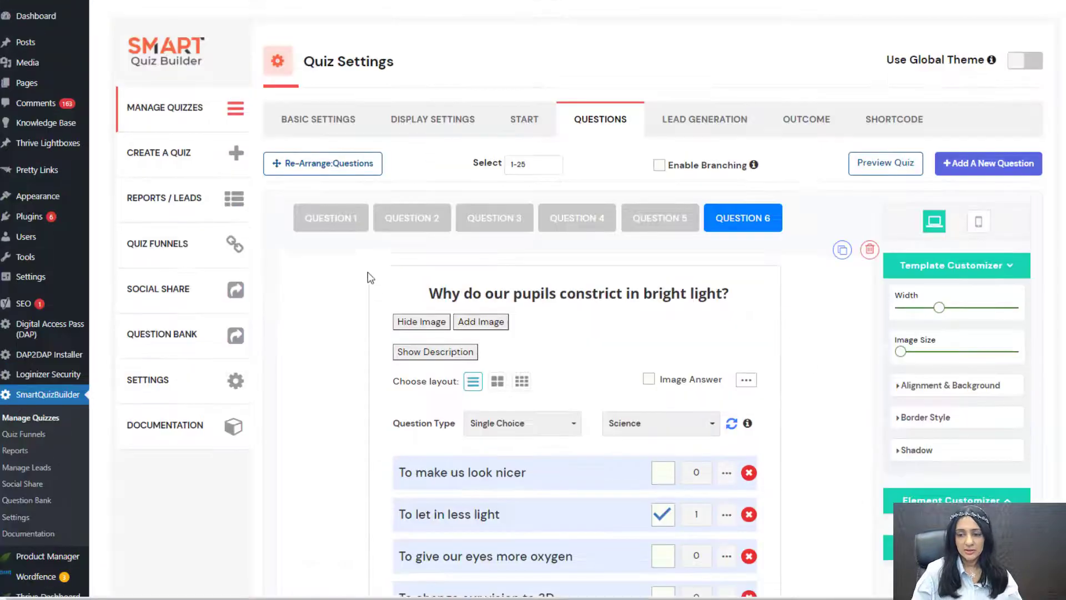
Review the lead generation opt-in form and its related options in the display settings.
{"action": "left_click", "coordinate": [747, 125]}
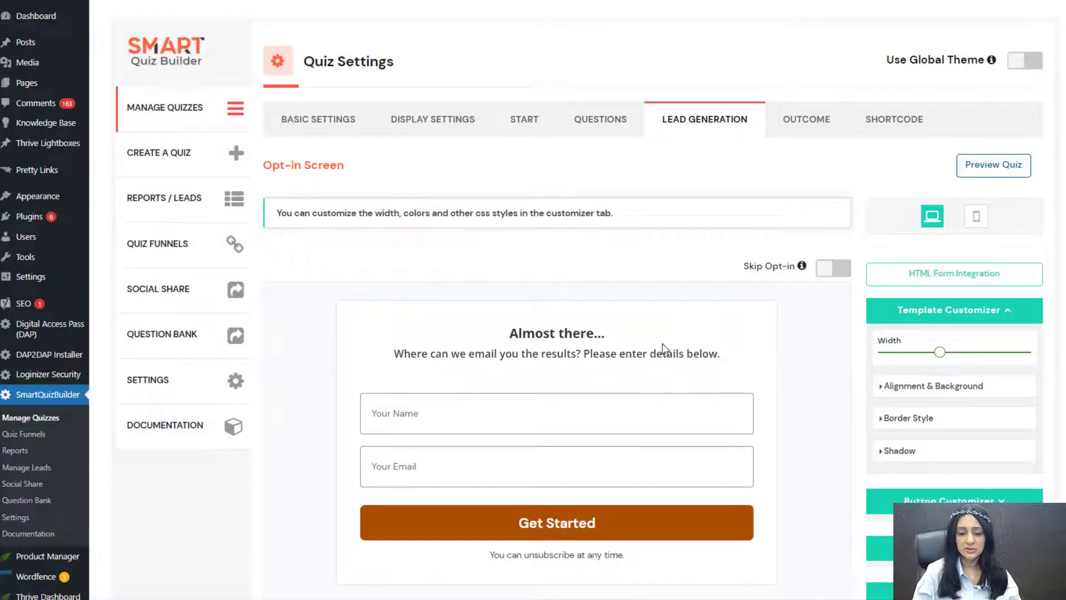
{"action": "scroll", "coordinate": [425, 417], "scroll_direction": "down", "scroll_amount": 2}
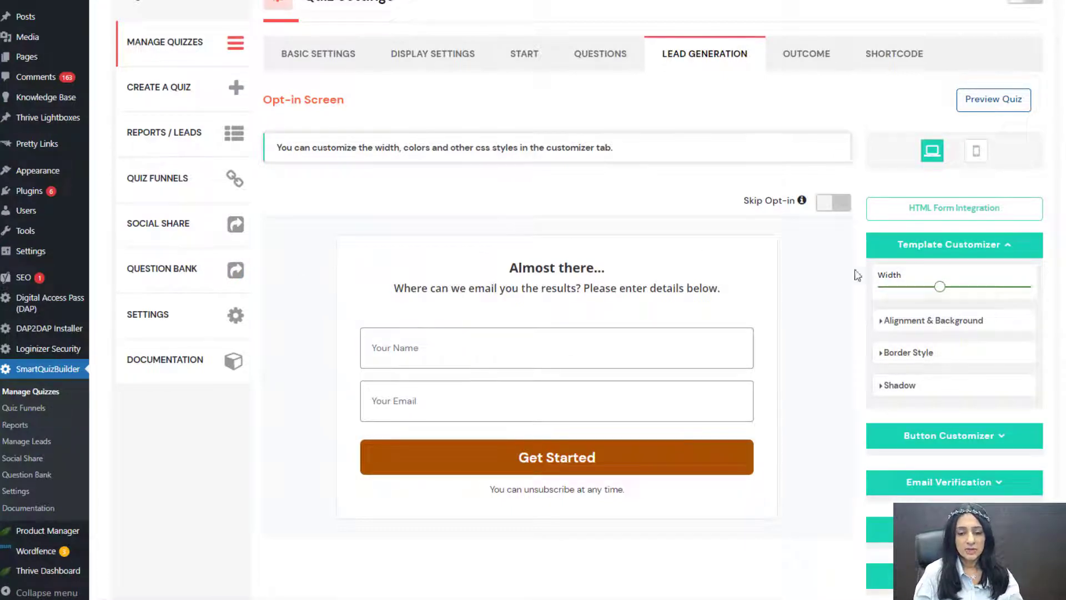
{"action": "left_click", "coordinate": [435, 70]}
{"action": "scroll", "coordinate": [428, 361], "scroll_direction": "down", "scroll_amount": 10}
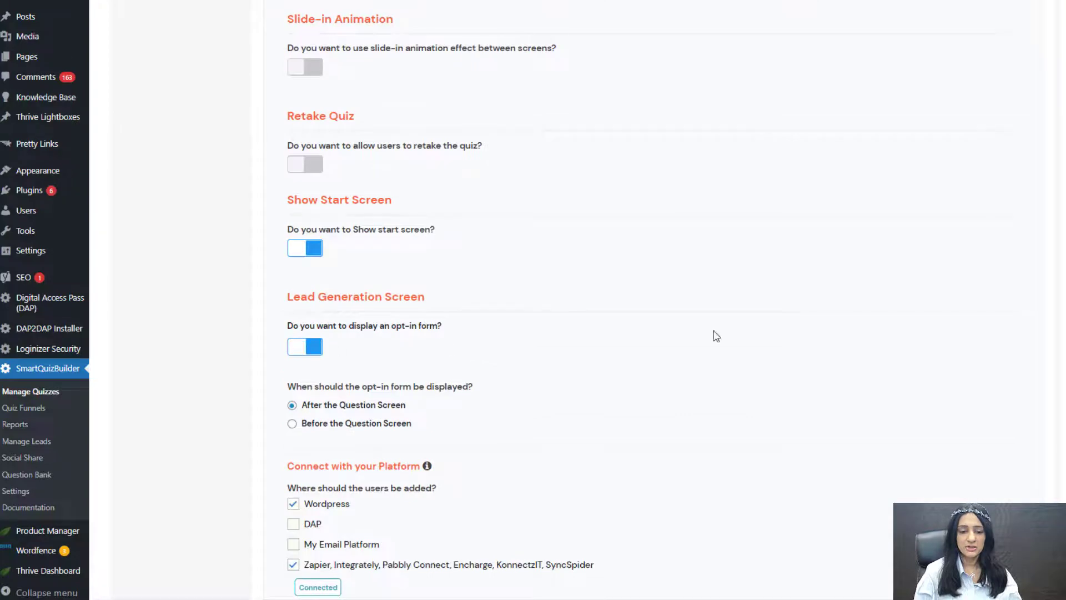
{"action": "scroll", "coordinate": [764, 223], "scroll_direction": "up", "scroll_amount": 5}
{"action": "scroll", "coordinate": [777, 183], "scroll_direction": "up", "scroll_amount": 4}
Open the quiz's outcomes and look at outcomes 1, 2 and 3.
{"action": "left_click", "coordinate": [808, 132]}
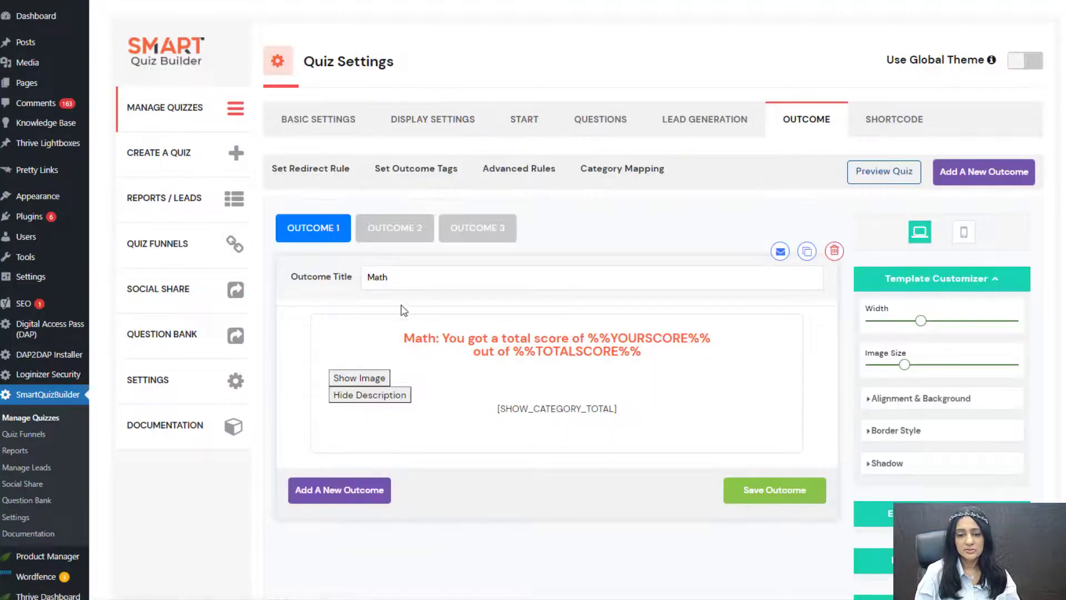
{"action": "left_click", "coordinate": [395, 228]}
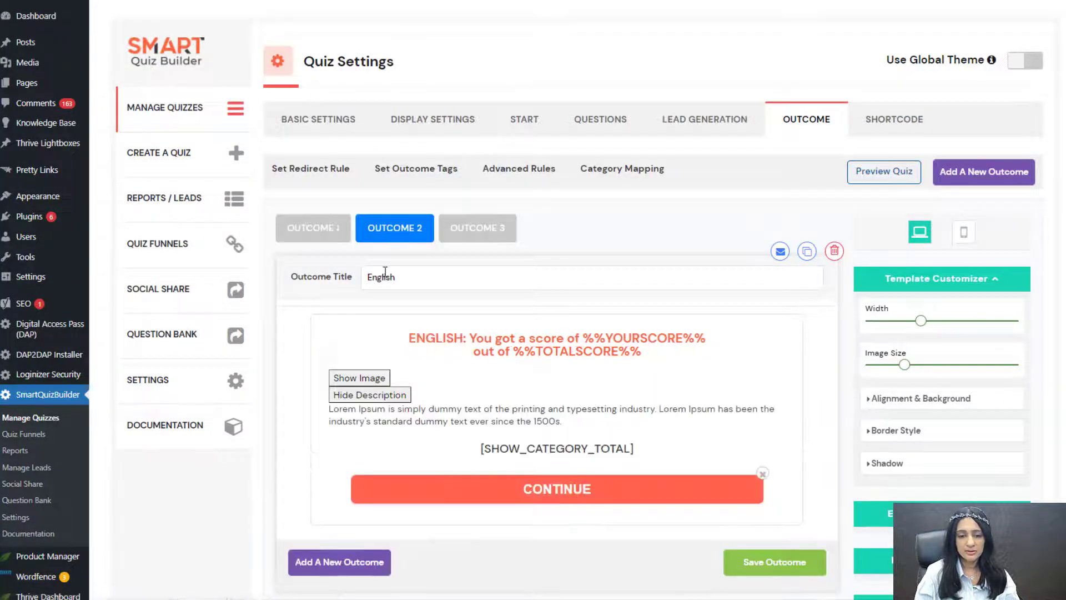
{"action": "left_click", "coordinate": [497, 236]}
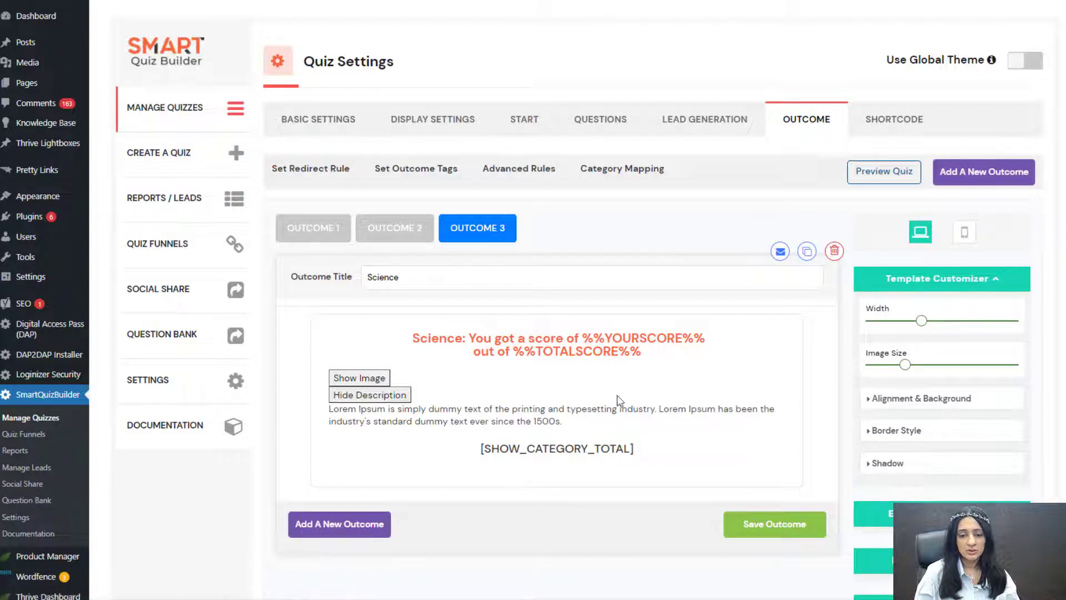
Save the outcomes and add a category-total redirect rule assigning the Math category to the Math outcome.
{"action": "scroll", "coordinate": [630, 463], "scroll_direction": "down", "scroll_amount": 3}
{"action": "left_click", "coordinate": [644, 523]}
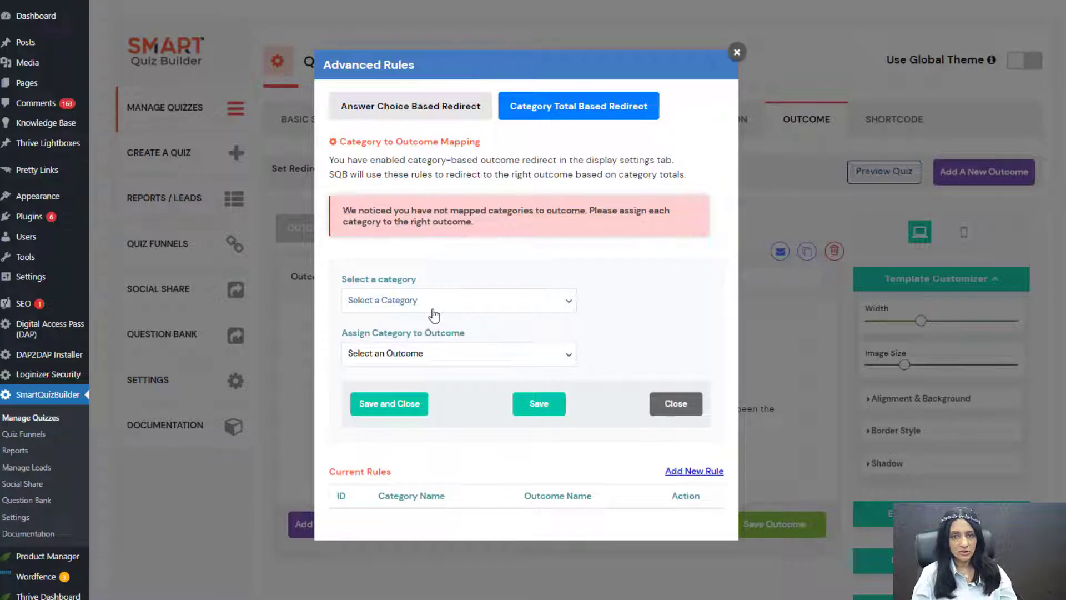
{"action": "left_click", "coordinate": [404, 305]}
{"action": "left_click", "coordinate": [404, 331]}
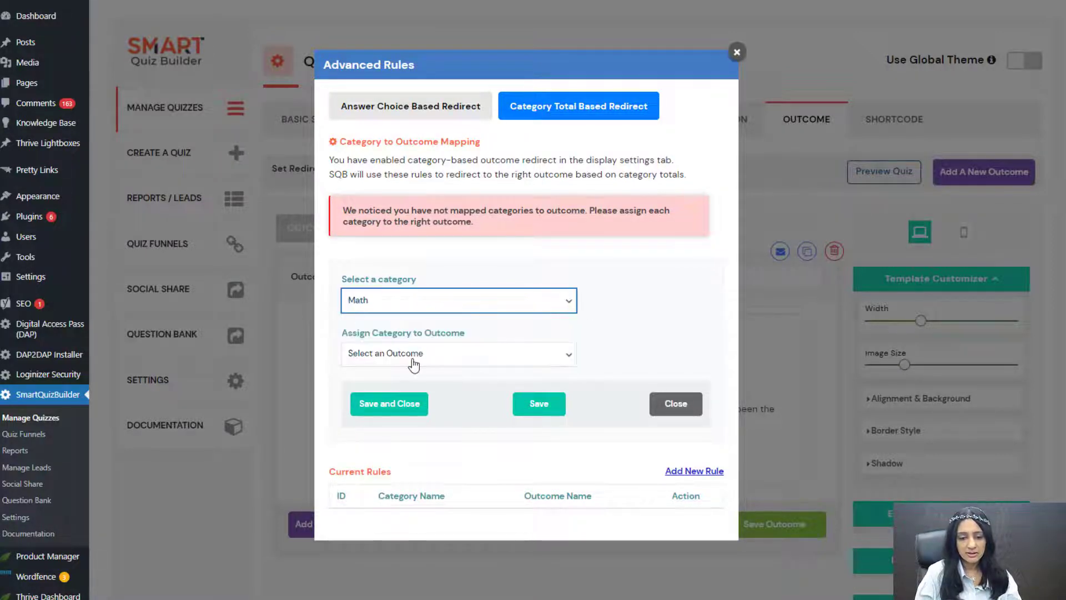
{"action": "left_click", "coordinate": [415, 353]}
{"action": "left_click", "coordinate": [366, 384]}
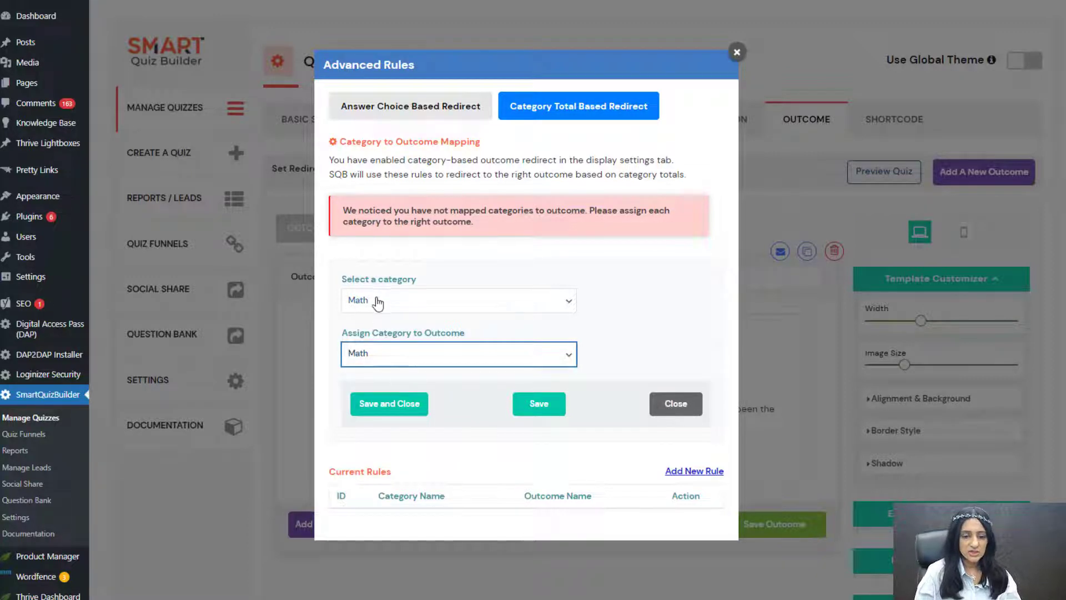
{"action": "left_click", "coordinate": [531, 409]}
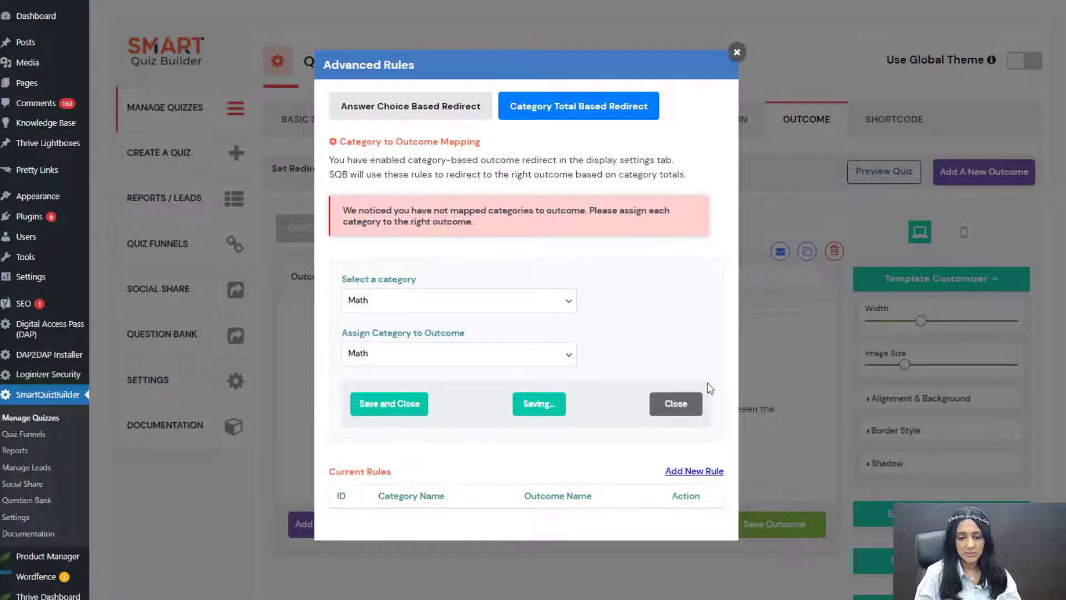
{"action": "left_click_drag", "start_coordinate": [445, 482], "coordinate": [381, 486]}
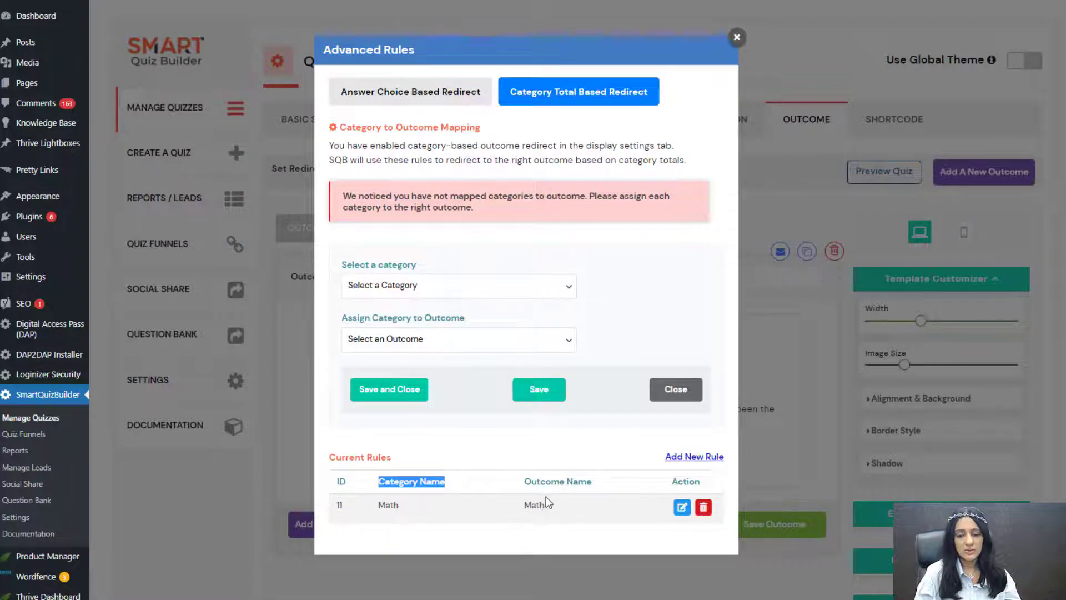
Add a redirect rule assigning the English category to the English outcome.
{"action": "left_click", "coordinate": [409, 285]}
{"action": "left_click", "coordinate": [395, 328]}
{"action": "left_click", "coordinate": [391, 340]}
{"action": "left_click", "coordinate": [367, 381]}
{"action": "left_click", "coordinate": [552, 389]}
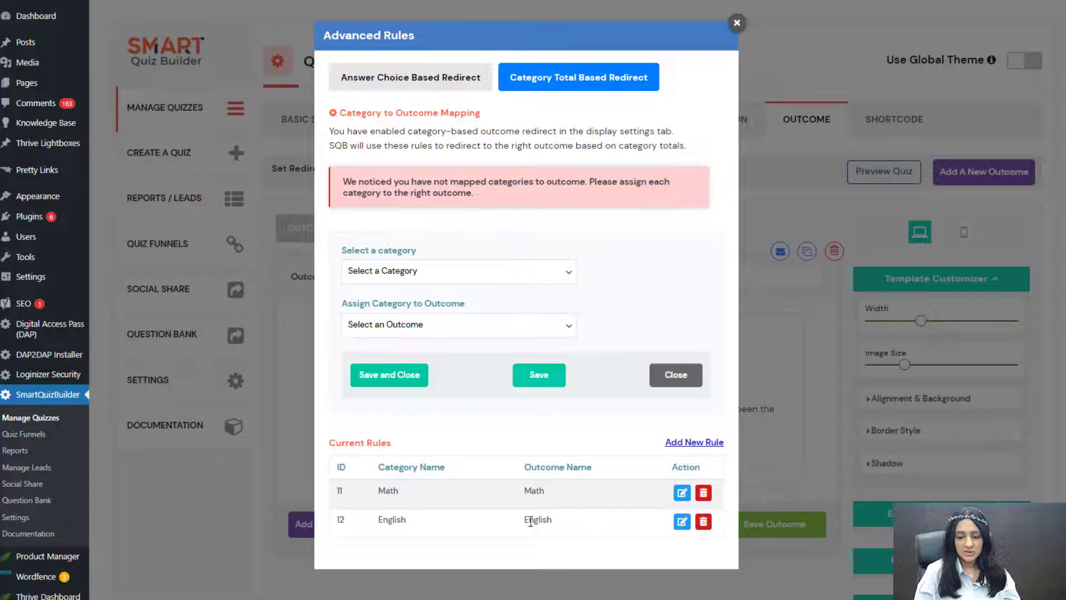
Add a redirect rule assigning the Science category to the Science outcome.
{"action": "left_click", "coordinate": [428, 276]}
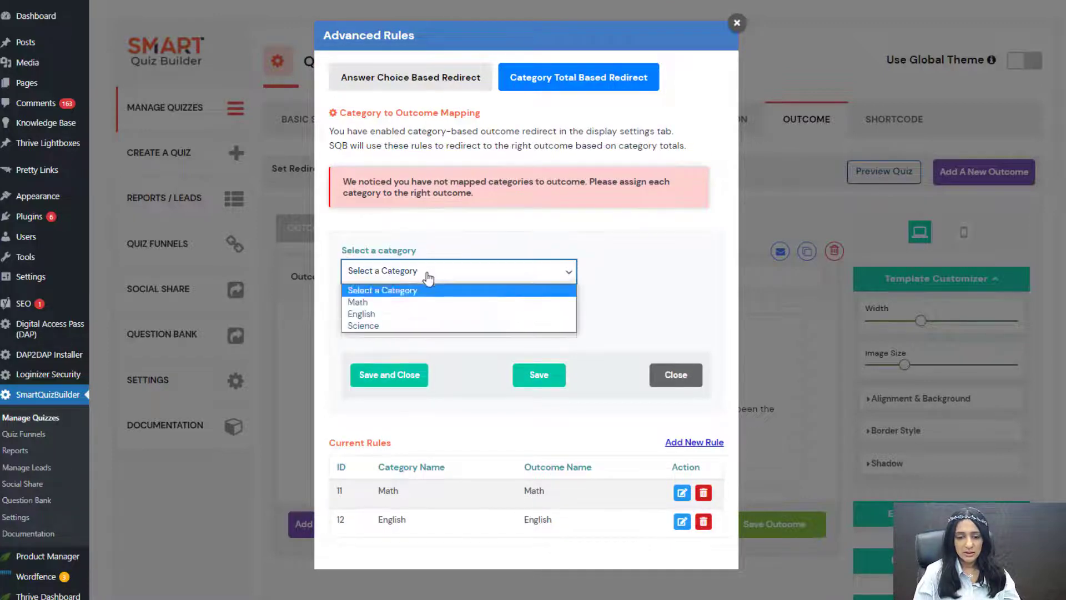
{"action": "left_click", "coordinate": [395, 326]}
{"action": "left_click", "coordinate": [393, 328]}
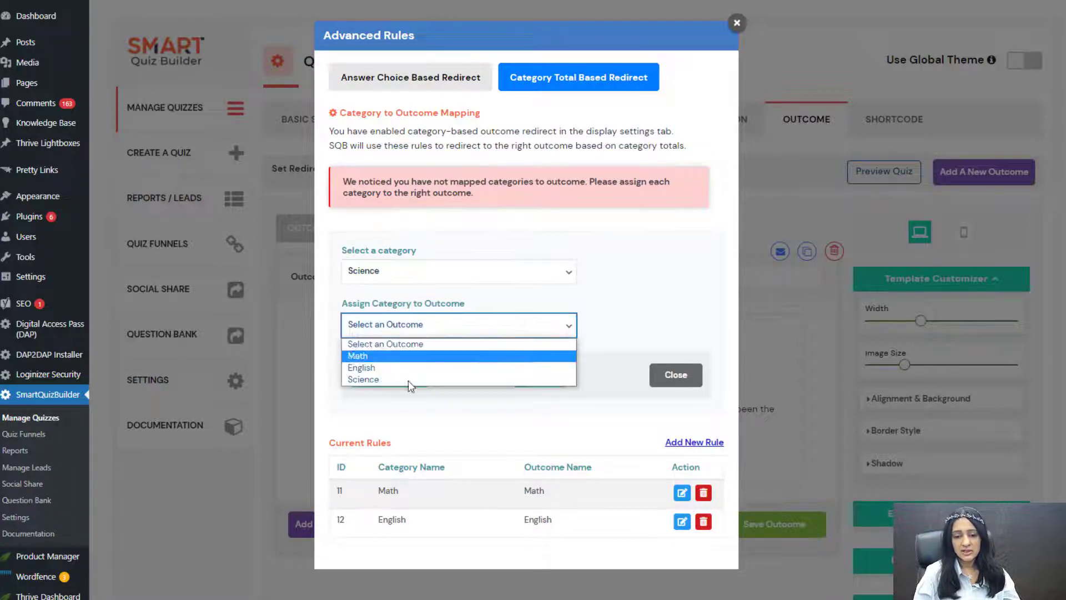
{"action": "left_click", "coordinate": [374, 377]}
{"action": "left_click", "coordinate": [528, 377]}
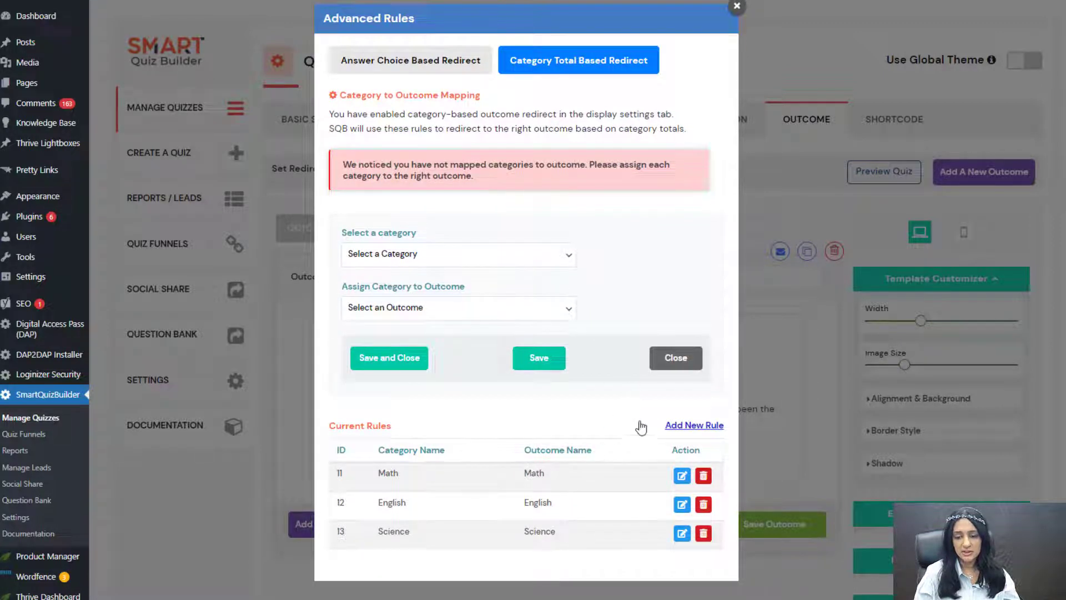
Close the advanced rules and save the quiz's outcome settings.
{"action": "left_click", "coordinate": [737, 9]}
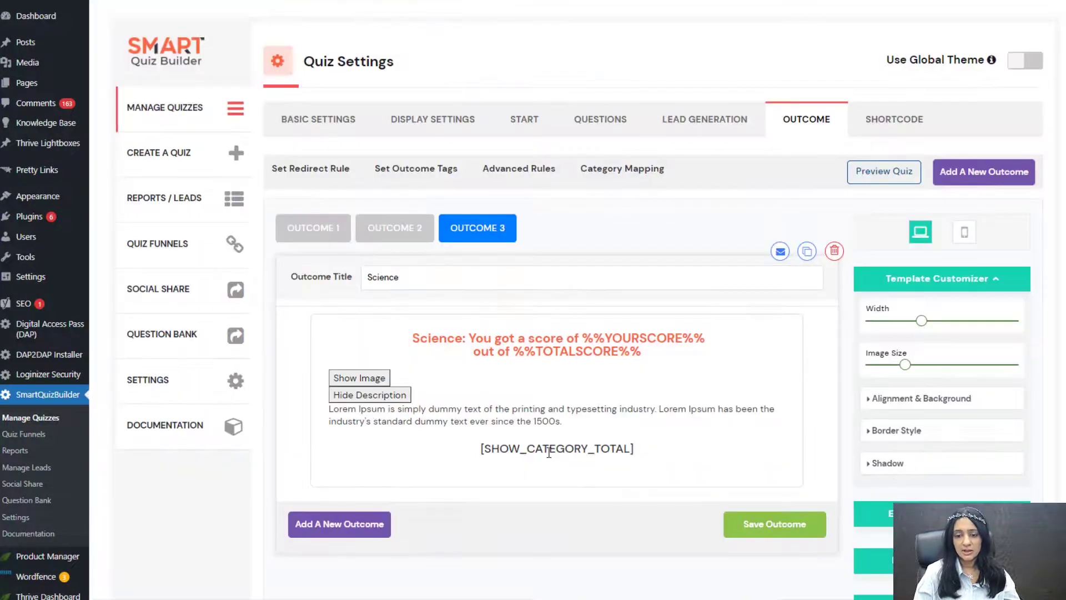
{"action": "scroll", "coordinate": [638, 389], "scroll_direction": "down", "scroll_amount": 2}
{"action": "left_click", "coordinate": [646, 589]}
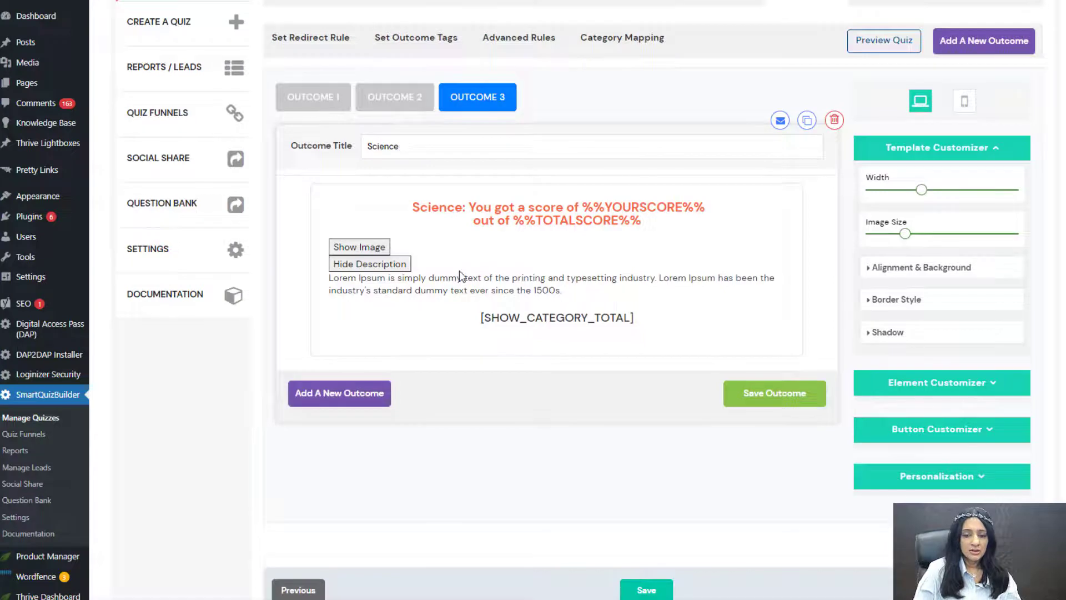
Compare the result headings of the Math, English and Science outcomes.
{"action": "scroll", "coordinate": [459, 274], "scroll_direction": "up", "scroll_amount": 1}
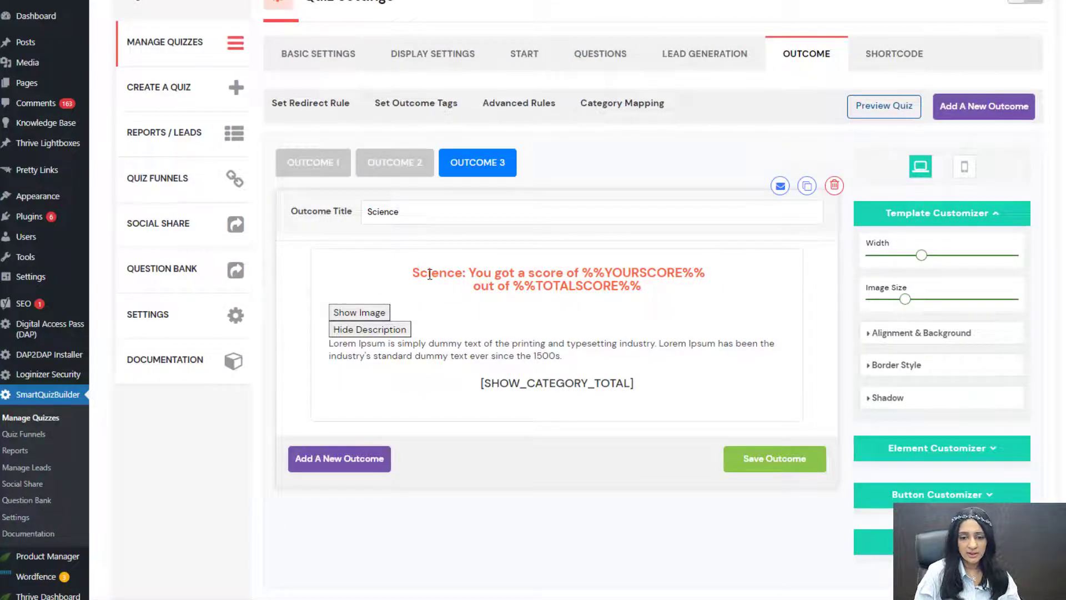
{"action": "left_click", "coordinate": [309, 173]}
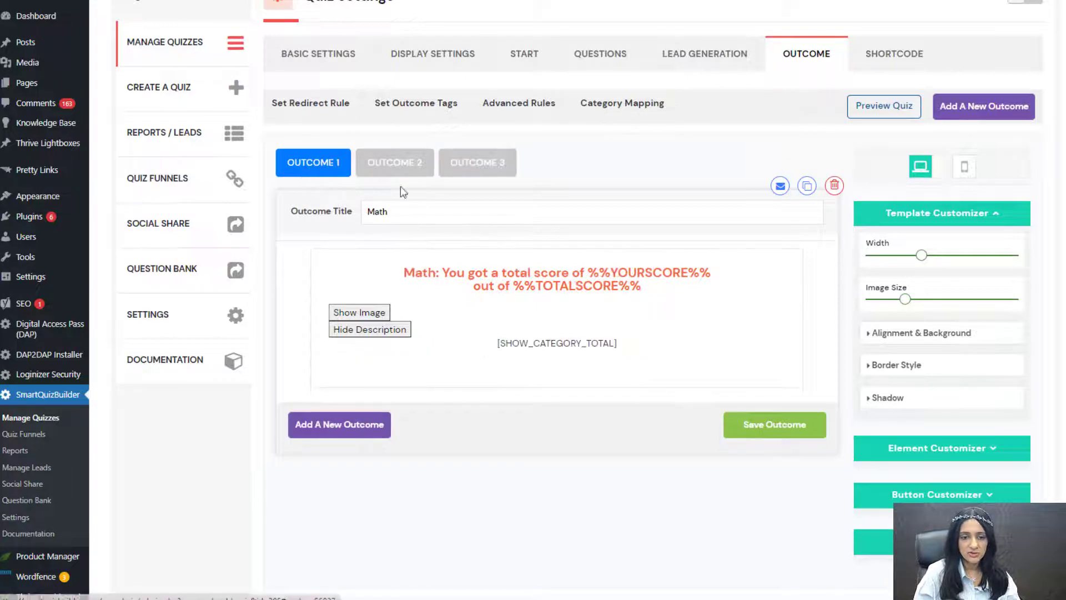
{"action": "left_click", "coordinate": [392, 167]}
{"action": "left_click", "coordinate": [313, 164]}
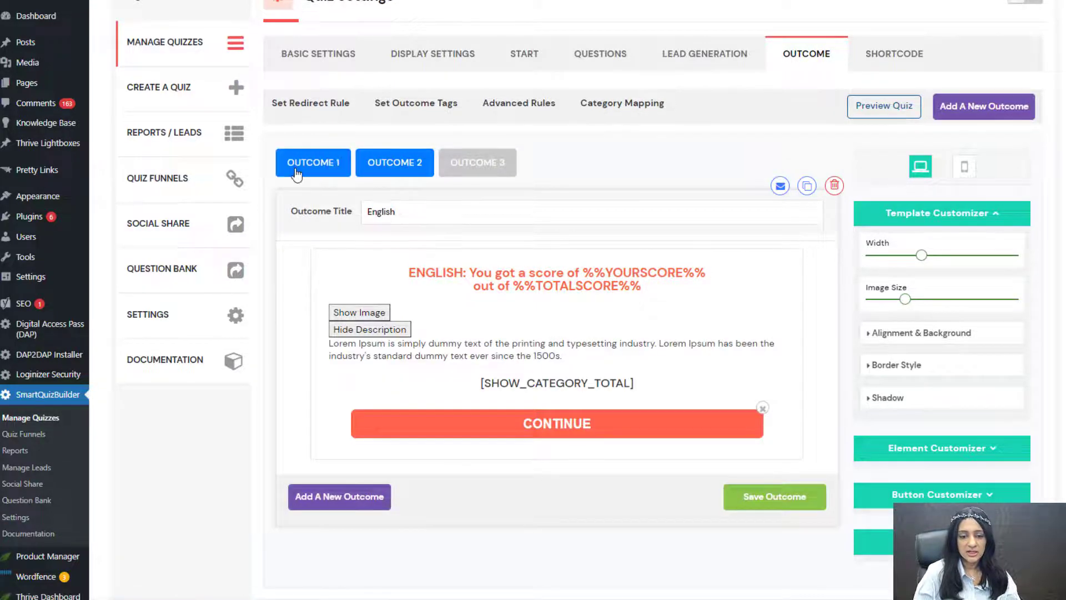
{"action": "left_click", "coordinate": [400, 273]}
{"action": "left_click_drag", "start_coordinate": [401, 273], "coordinate": [442, 273]}
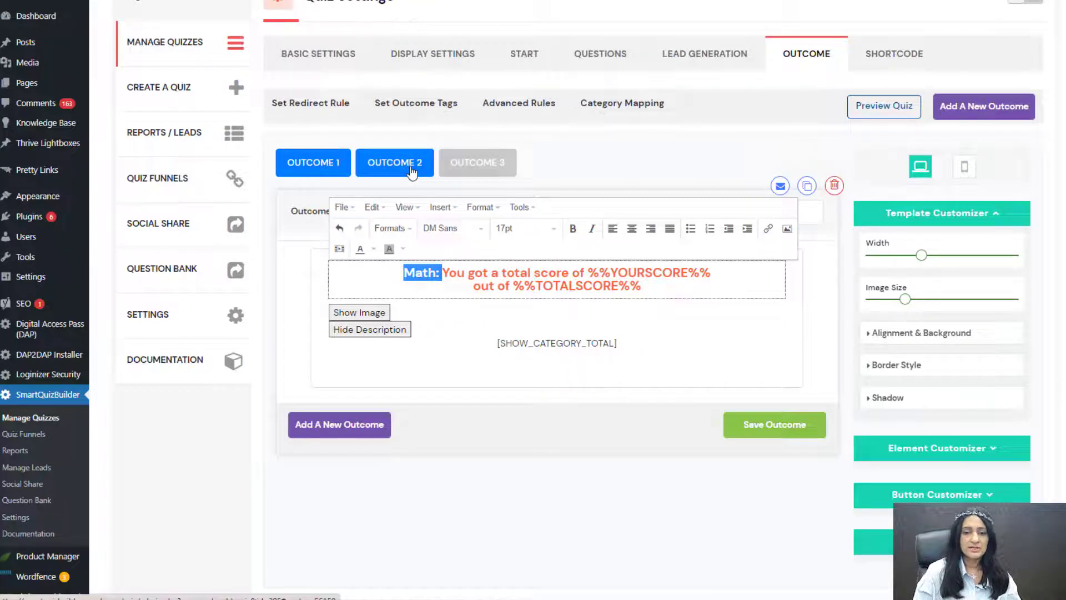
{"action": "left_click", "coordinate": [499, 414]}
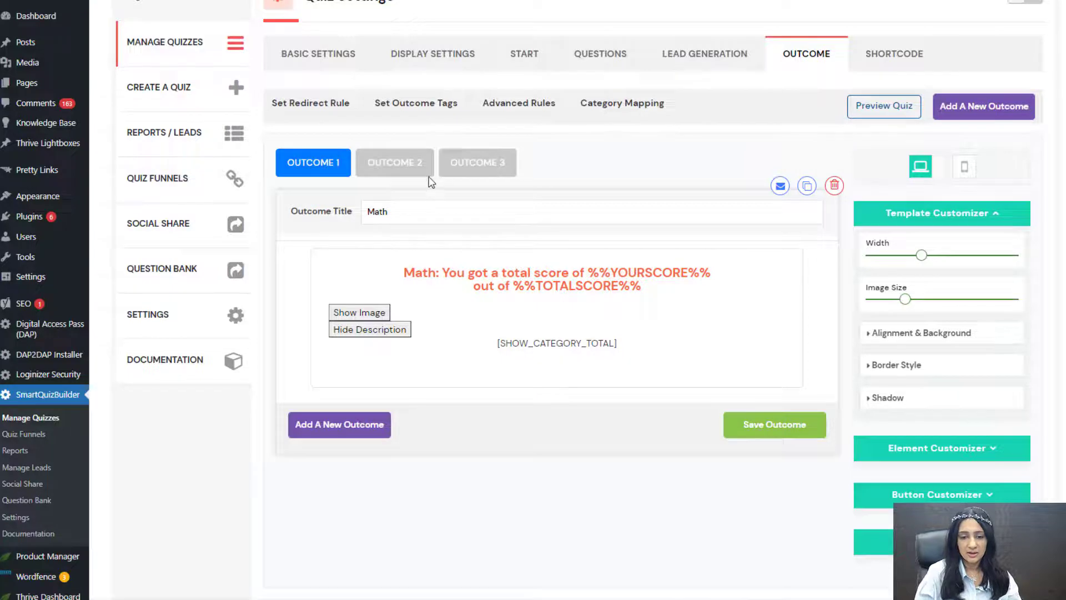
{"action": "left_click", "coordinate": [417, 162]}
{"action": "left_click", "coordinate": [499, 173]}
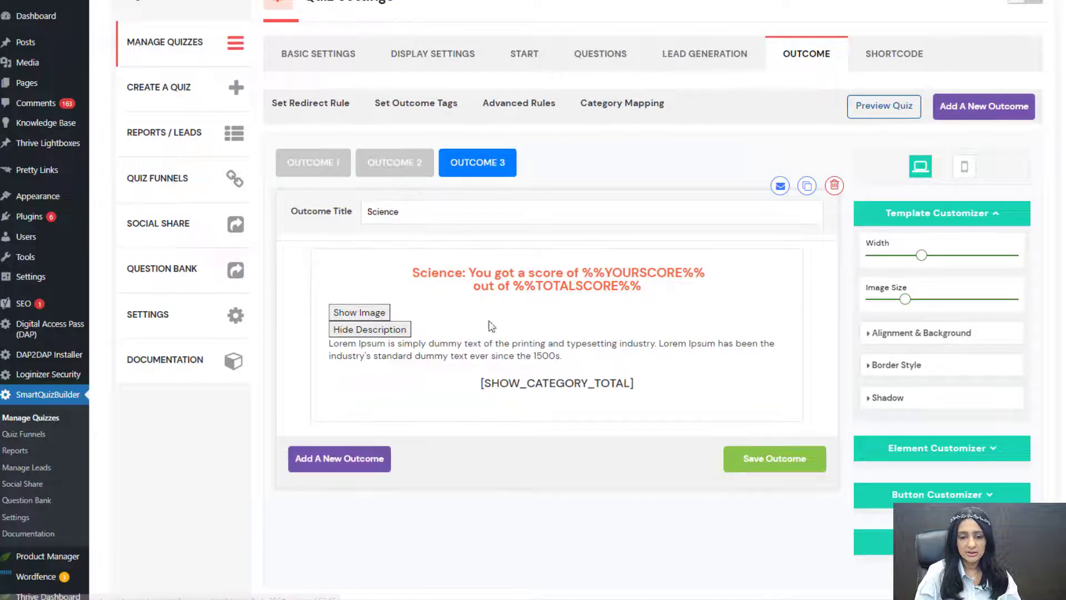
Examine the [SHOW_CATEGORY_TOTAL] shortcode in the Science outcome and the list of available personalization shortcodes.
{"action": "left_click", "coordinate": [650, 385]}
{"action": "left_click_drag", "start_coordinate": [650, 385], "coordinate": [478, 383]}
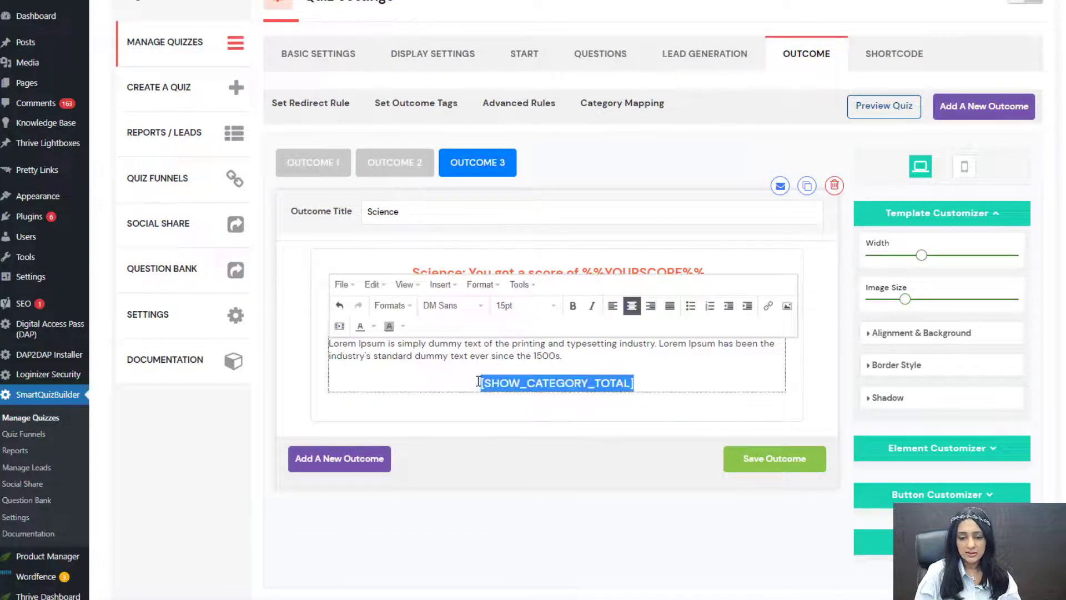
{"action": "scroll", "coordinate": [821, 427], "scroll_direction": "down", "scroll_amount": 1}
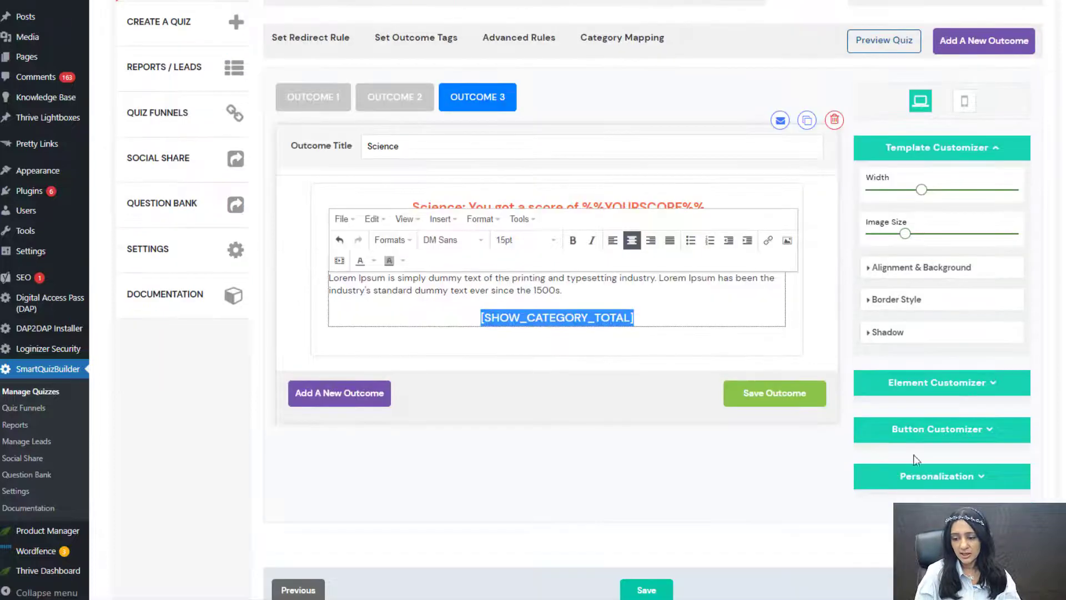
{"action": "left_click", "coordinate": [901, 474]}
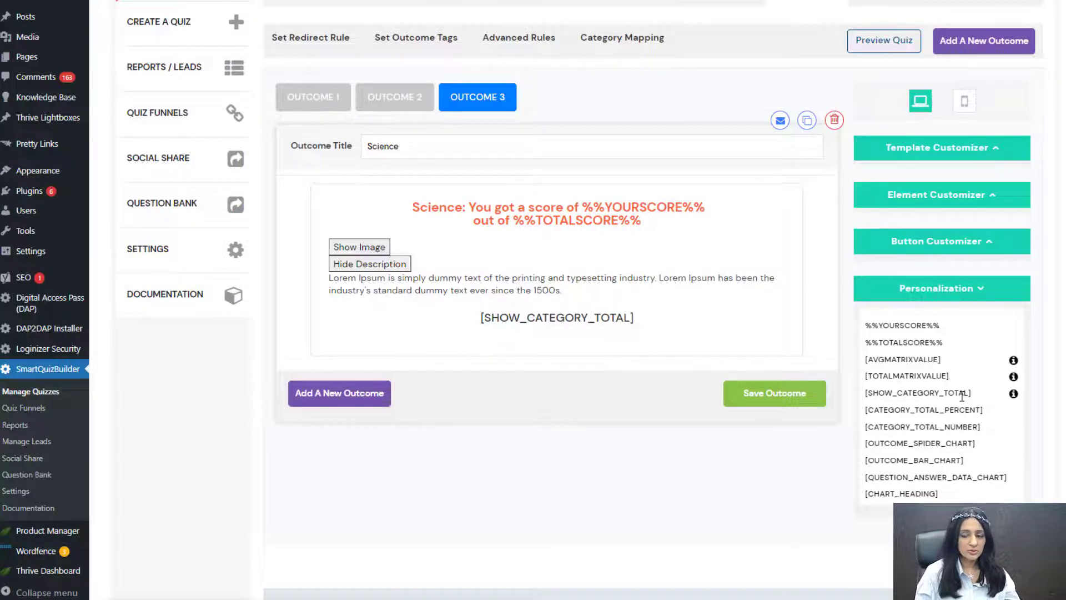
{"action": "scroll", "coordinate": [963, 397], "scroll_direction": "up", "scroll_amount": 1}
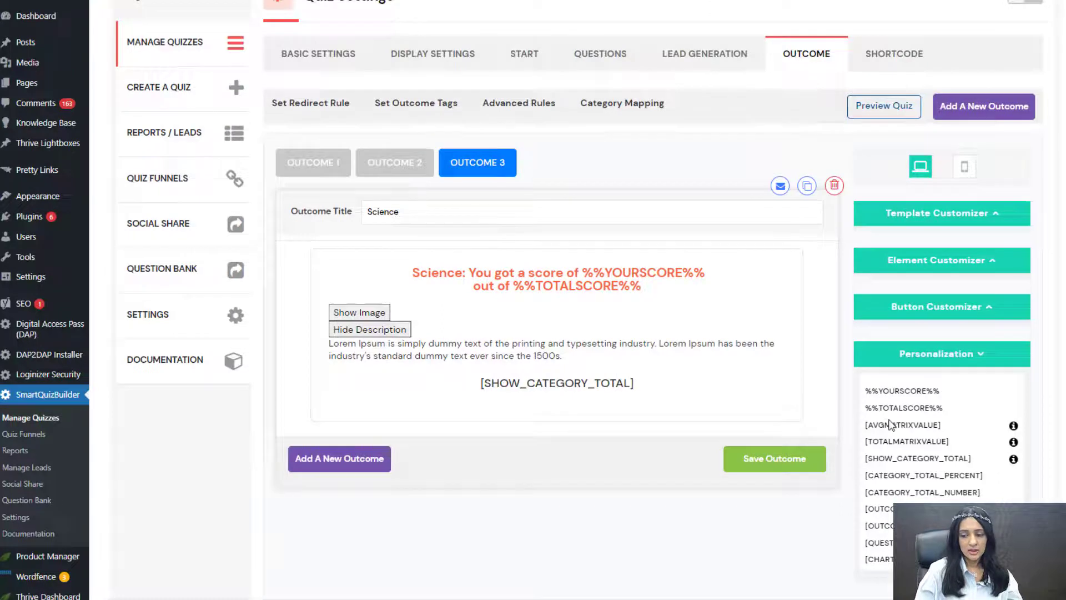
{"action": "scroll", "coordinate": [897, 459], "scroll_direction": "down", "scroll_amount": 1}
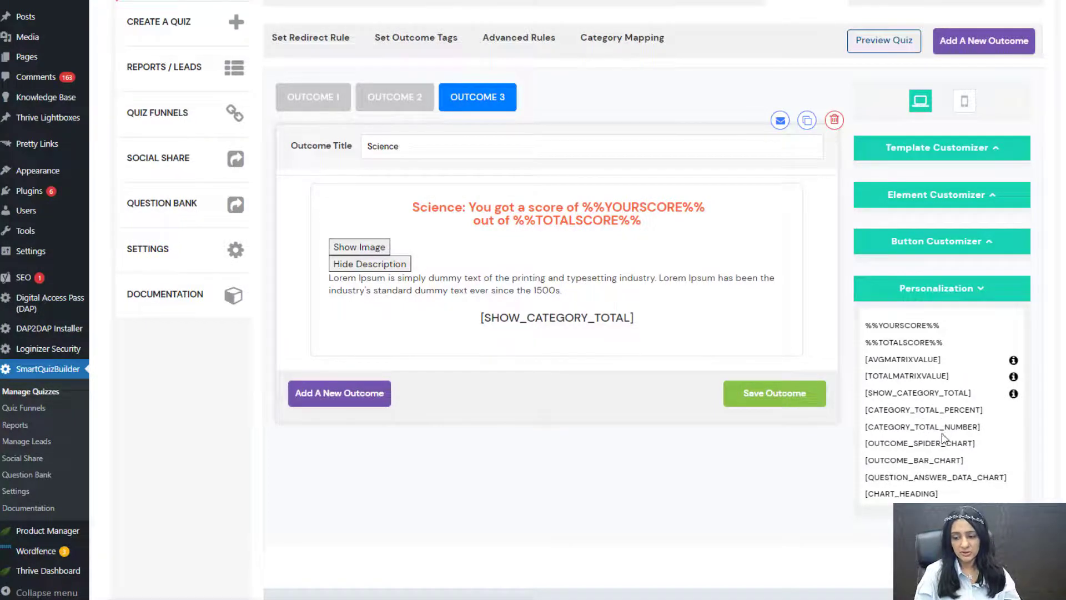
{"action": "left_click_drag", "start_coordinate": [972, 425], "coordinate": [868, 391]}
{"action": "scroll", "coordinate": [559, 107], "scroll_direction": "up", "scroll_amount": 1}
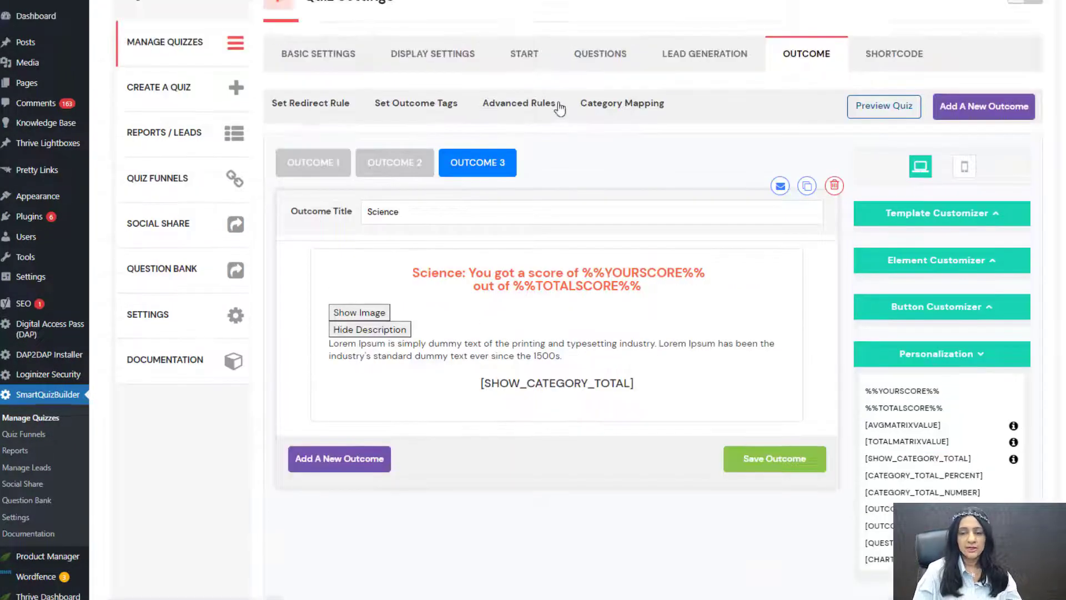
Enable the spider and bar charts for the outcome screen in the display settings, review the chart options, and turn them off again.
{"action": "left_click", "coordinate": [431, 68]}
{"action": "scroll", "coordinate": [467, 342], "scroll_direction": "down", "scroll_amount": 10}
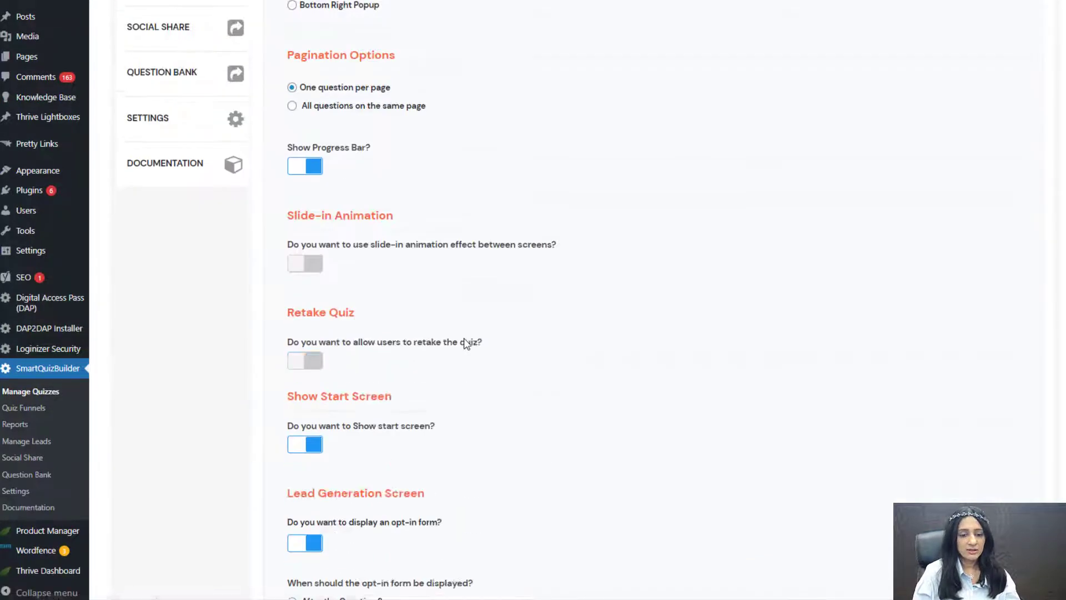
{"action": "scroll", "coordinate": [466, 343], "scroll_direction": "down", "scroll_amount": 12}
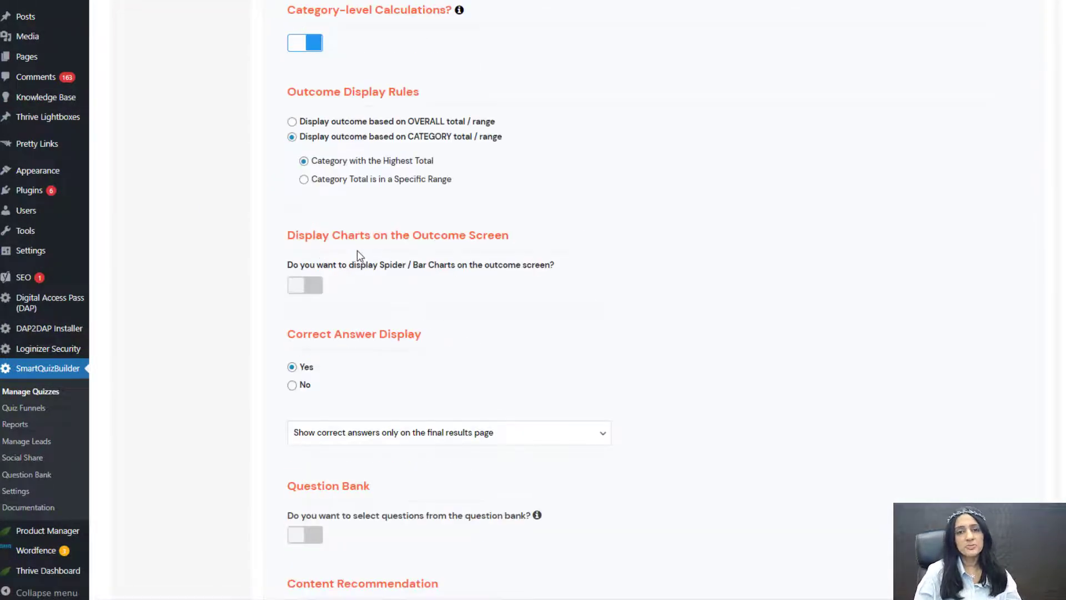
{"action": "left_click", "coordinate": [294, 285]}
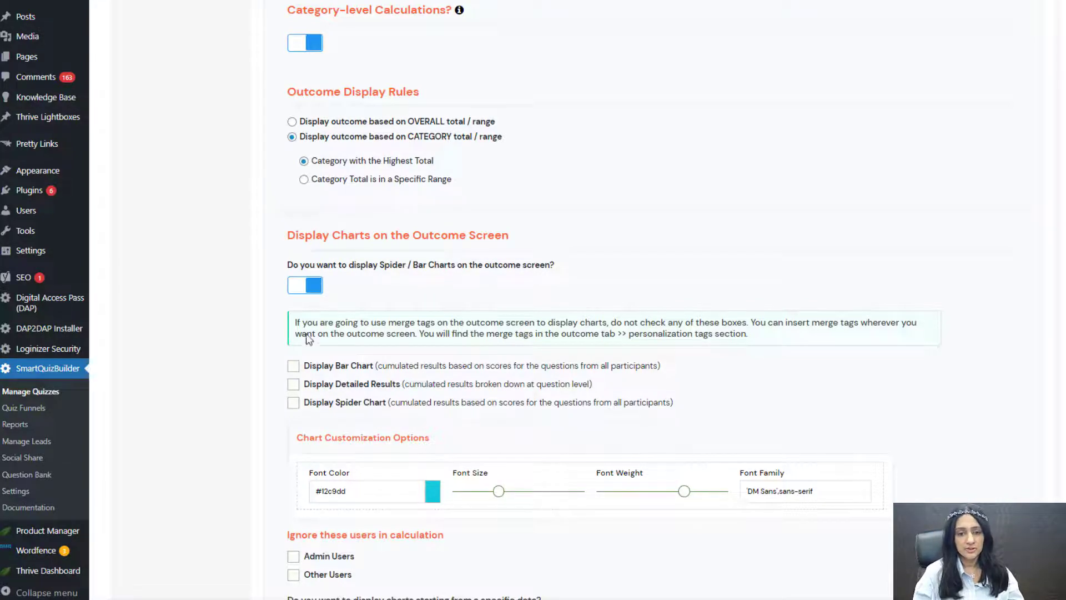
{"action": "left_click", "coordinate": [299, 285]}
Copy the shortcode of the category-based redirect scoring quiz.
{"action": "scroll", "coordinate": [593, 211], "scroll_direction": "up", "scroll_amount": 20}
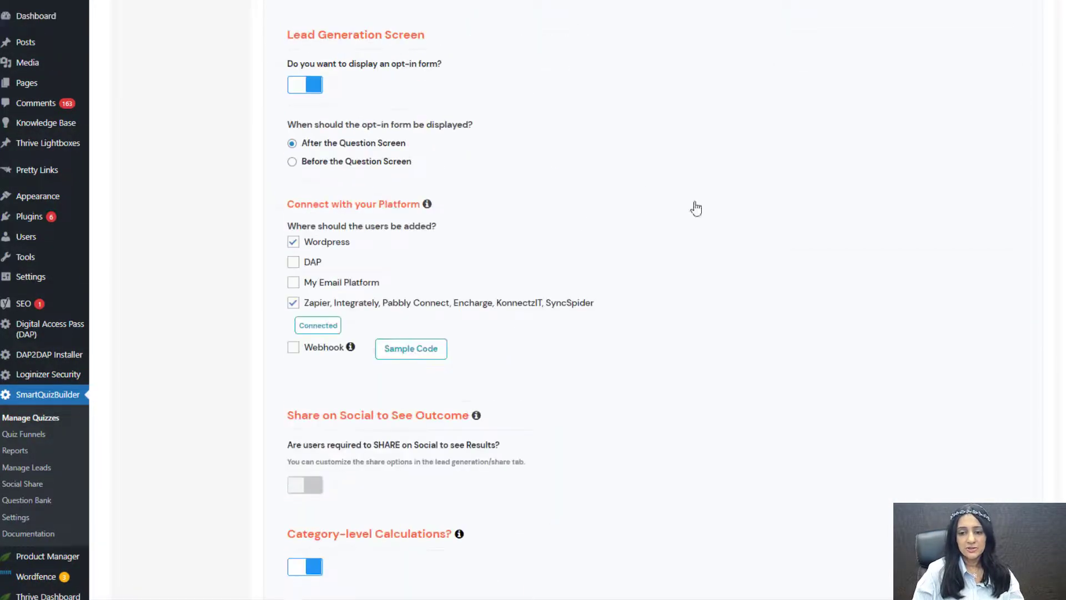
{"action": "left_click", "coordinate": [858, 120]}
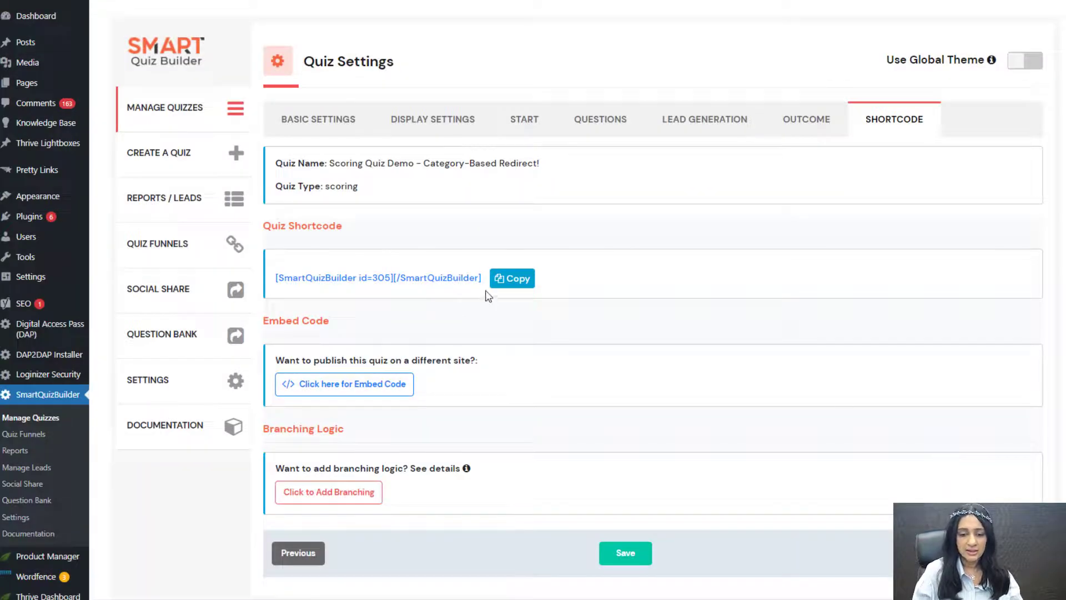
{"action": "left_click", "coordinate": [514, 279]}
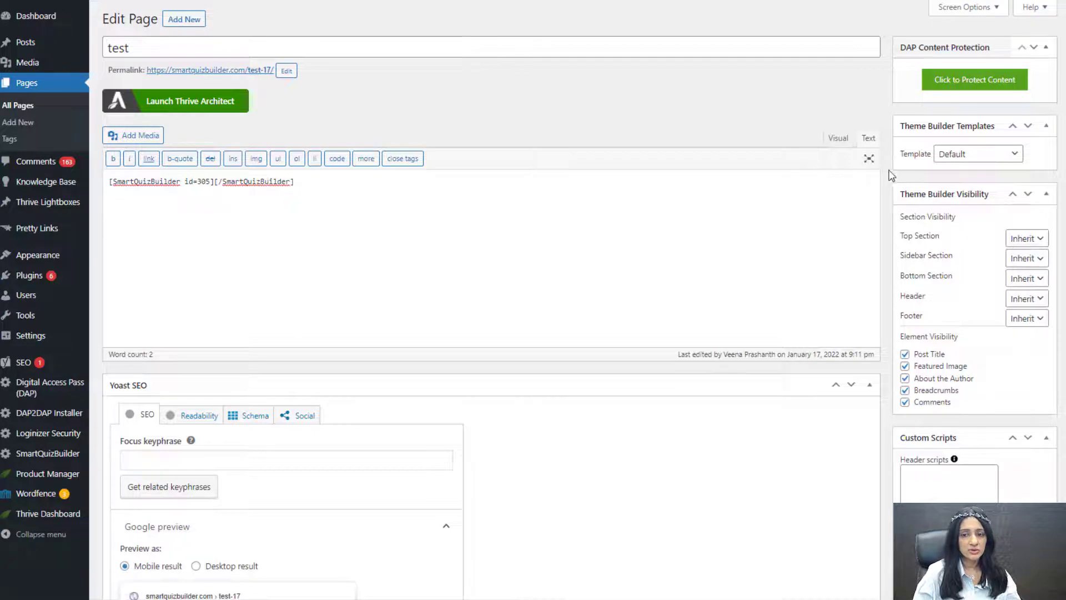
View the published test page containing the quiz shortcode and start the quiz.
{"action": "scroll", "coordinate": [980, 229], "scroll_direction": "down", "scroll_amount": 1}
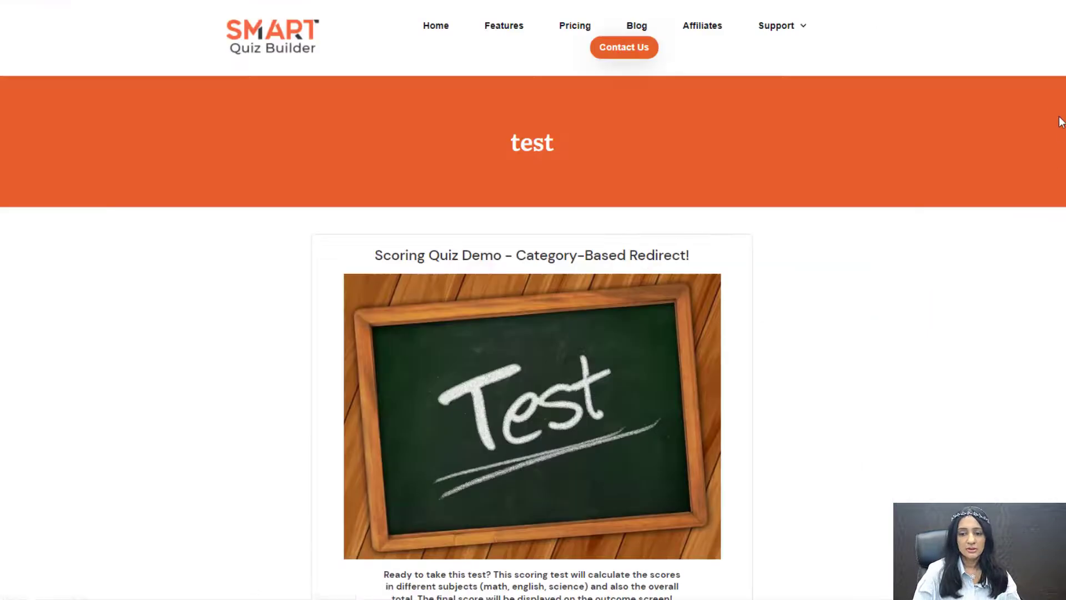
{"action": "scroll", "coordinate": [532, 300], "scroll_direction": "down", "scroll_amount": 2}
{"action": "scroll", "coordinate": [1057, 150], "scroll_direction": "down", "scroll_amount": 2}
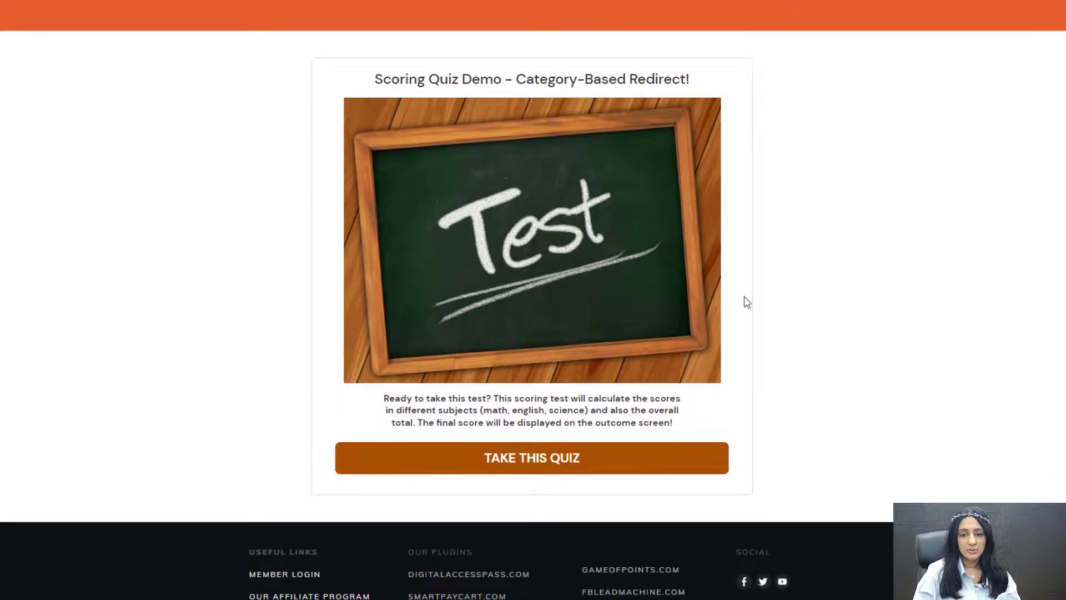
{"action": "left_click", "coordinate": [565, 456]}
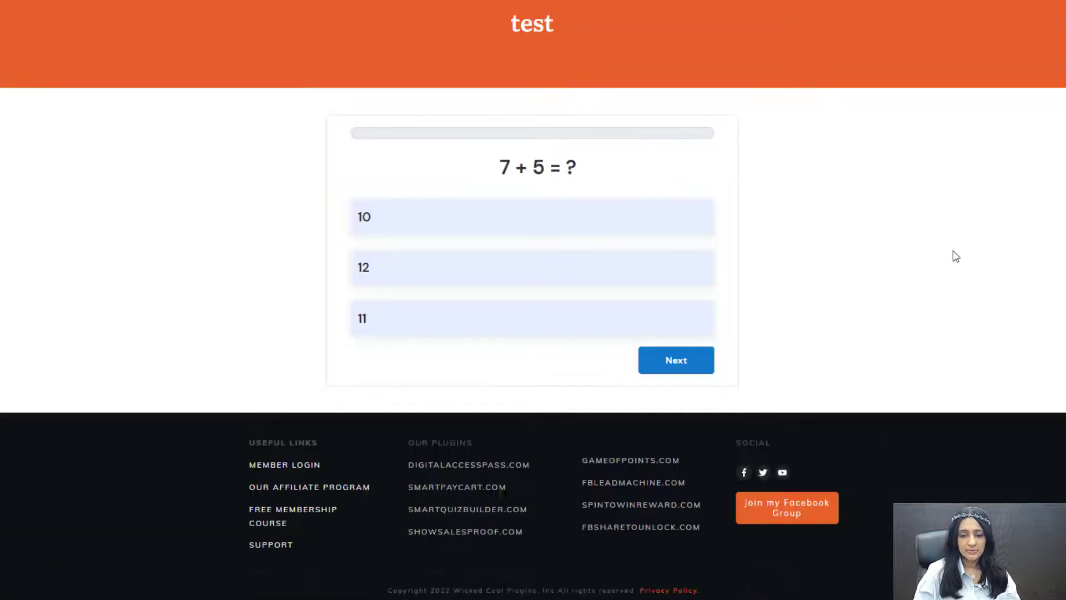
Answer the two math questions with 12 for 7 + 5 and 8 for 120 / 15.
{"action": "left_click", "coordinate": [408, 271]}
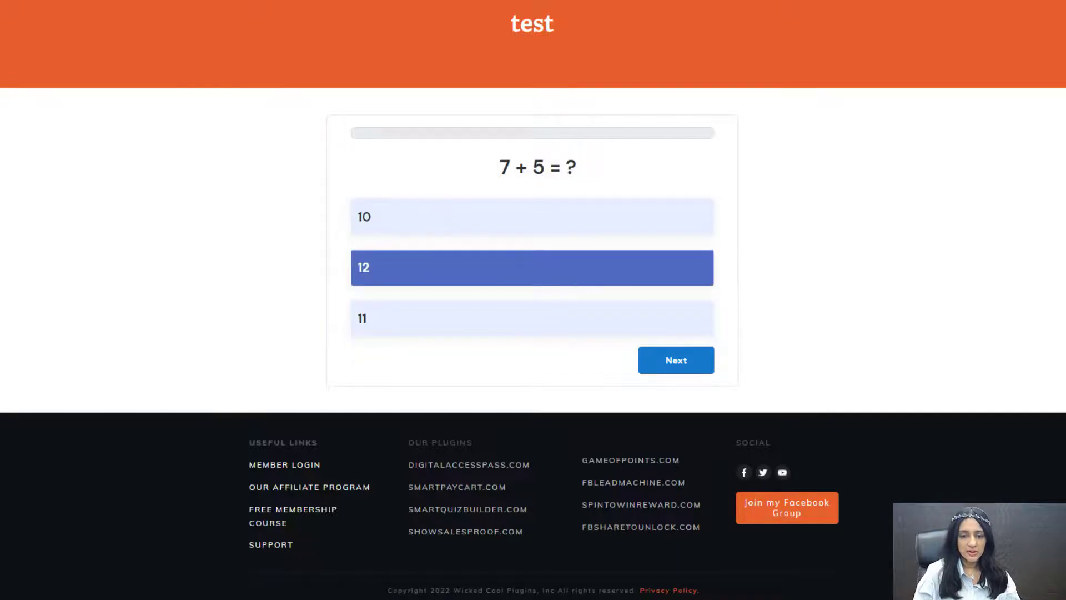
{"action": "left_click", "coordinate": [690, 361]}
{"action": "left_click", "coordinate": [425, 319]}
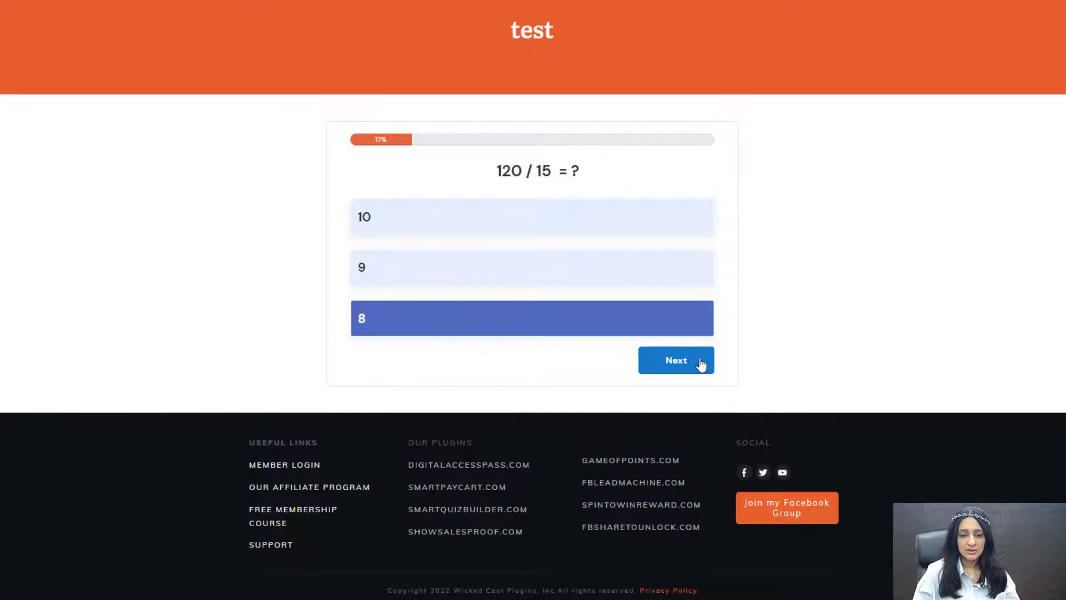
{"action": "left_click", "coordinate": [702, 364]}
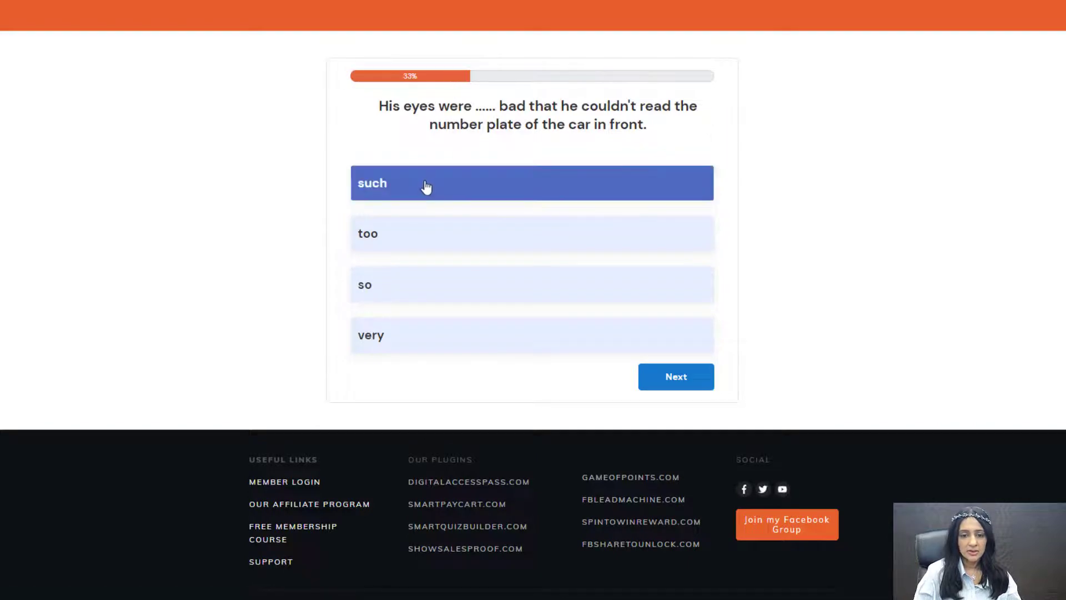
Answer the two English questions with "very" for the bad eyesight sentence and "finally" for the company position sentence.
{"action": "left_click", "coordinate": [444, 348]}
{"action": "left_click", "coordinate": [676, 377]}
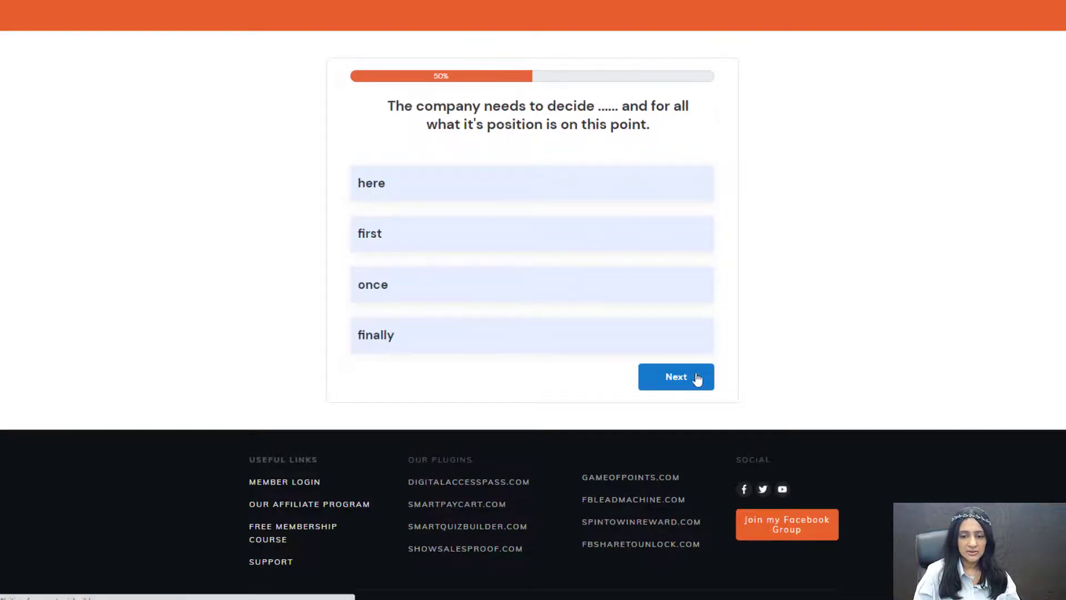
{"action": "left_click", "coordinate": [655, 348]}
{"action": "left_click", "coordinate": [682, 388]}
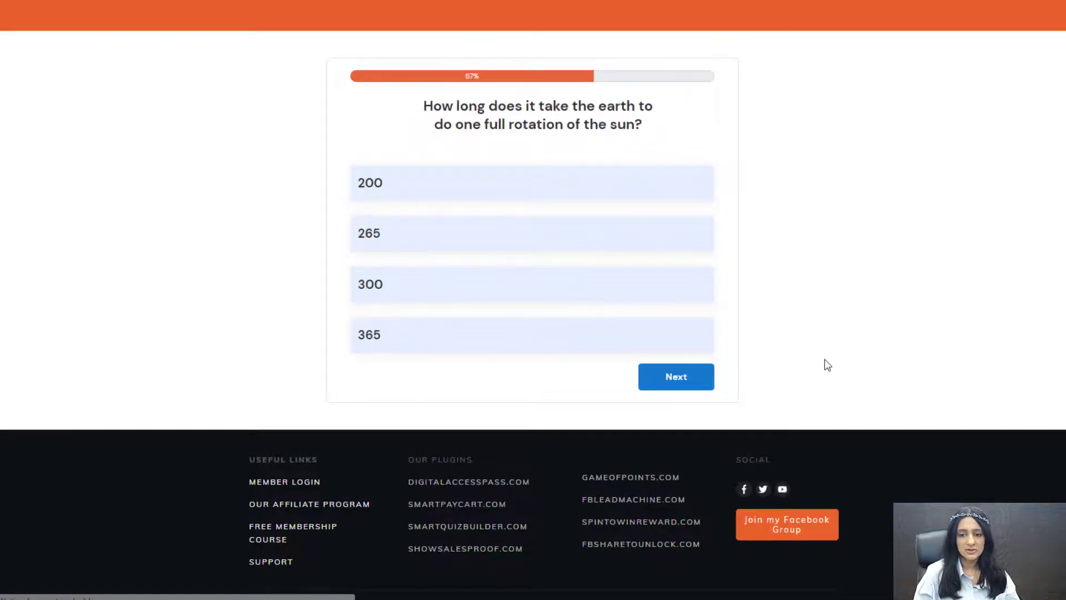
Answer the science questions with 365 and "To change our vision to 3D", and continue to the quiz results.
{"action": "left_click", "coordinate": [468, 332]}
{"action": "left_click", "coordinate": [668, 383]}
{"action": "left_click", "coordinate": [509, 332]}
{"action": "left_click", "coordinate": [642, 350]}
{"action": "left_click", "coordinate": [544, 314]}
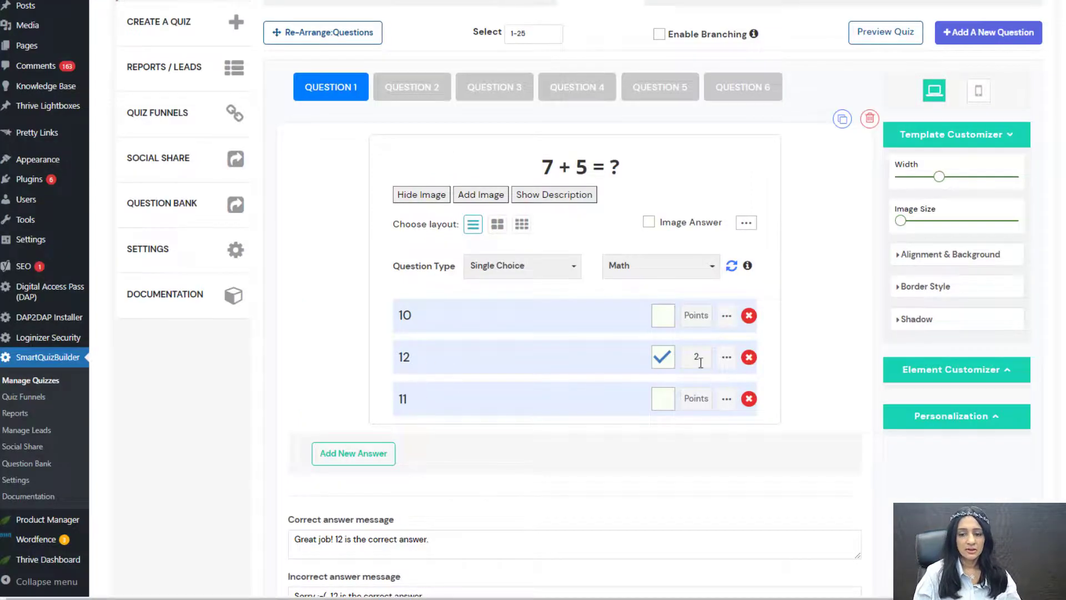
Compare the points assigned to the math questions with the category totals, answer feedback and Math heading on the quiz results page.
{"action": "left_click", "coordinate": [413, 86]}
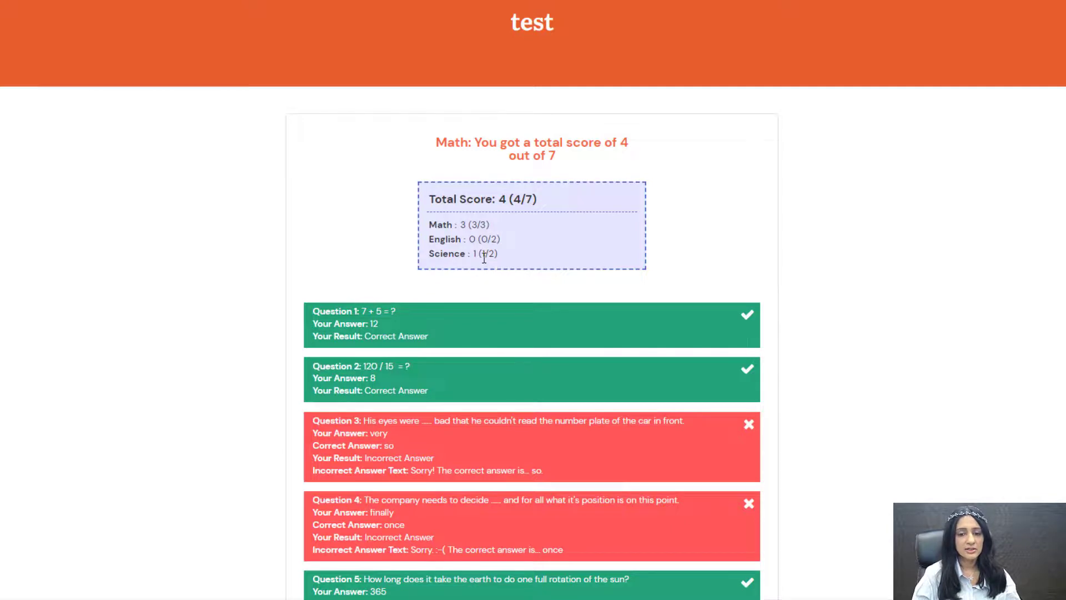
{"action": "scroll", "coordinate": [861, 283], "scroll_direction": "down", "scroll_amount": 3}
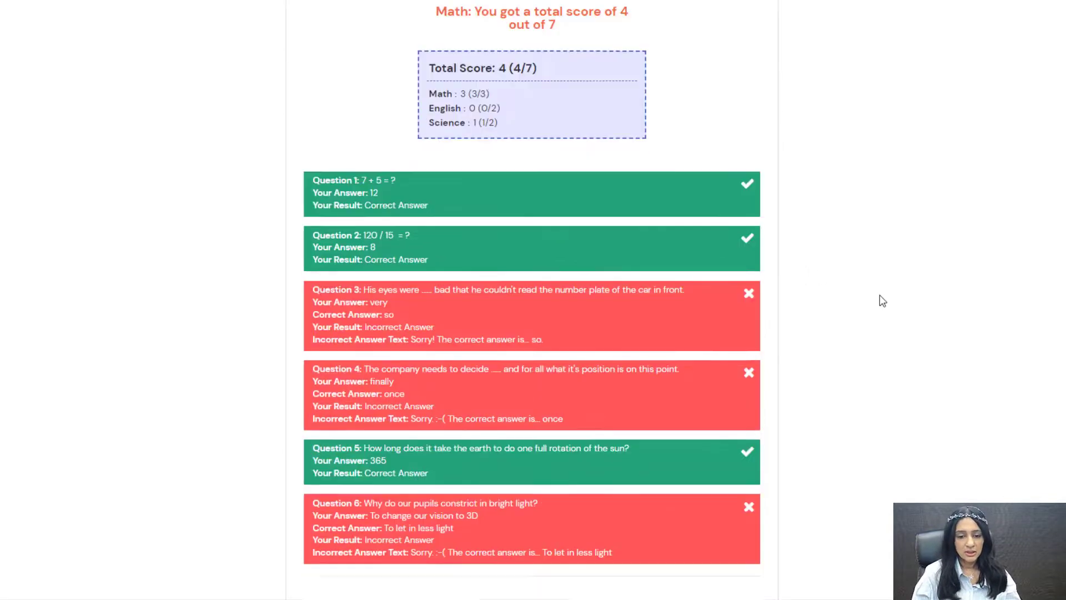
{"action": "scroll", "coordinate": [412, 280], "scroll_direction": "up", "scroll_amount": 4}
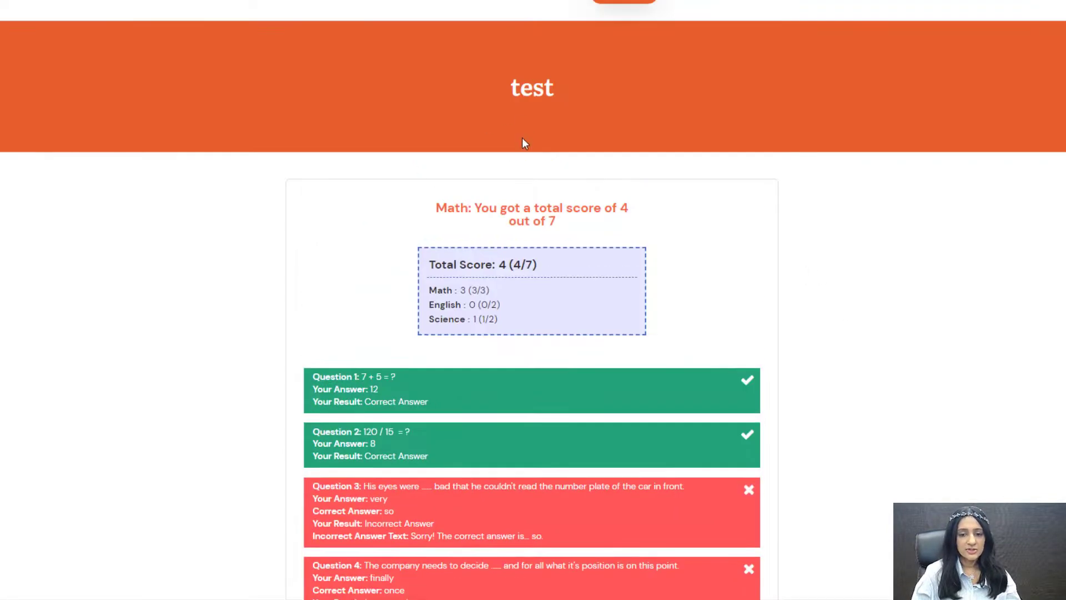
{"action": "double_click", "coordinate": [450, 210]}
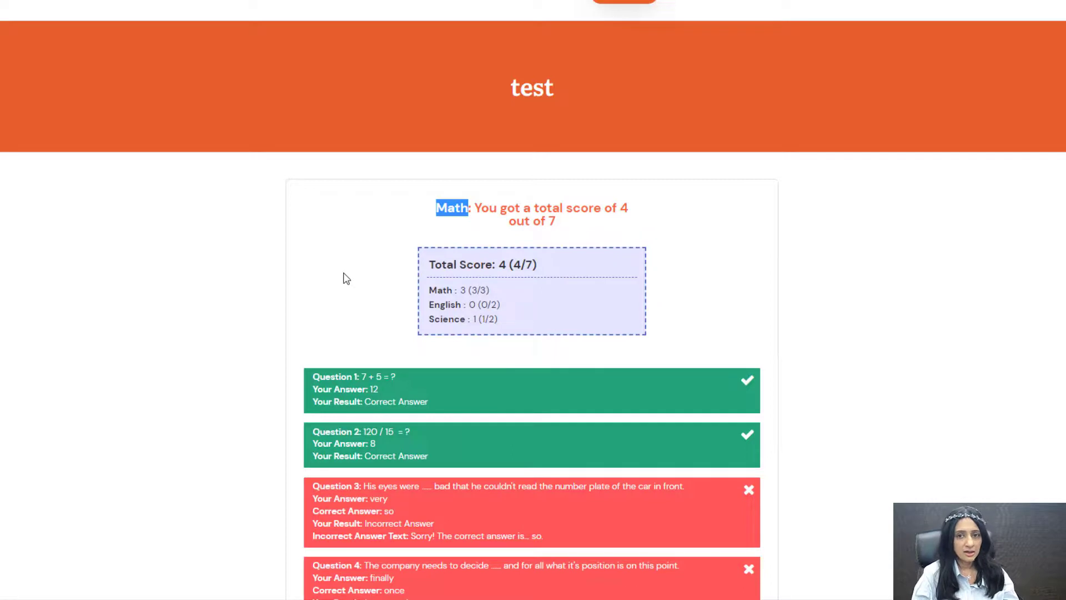
{"action": "double_click", "coordinate": [442, 291]}
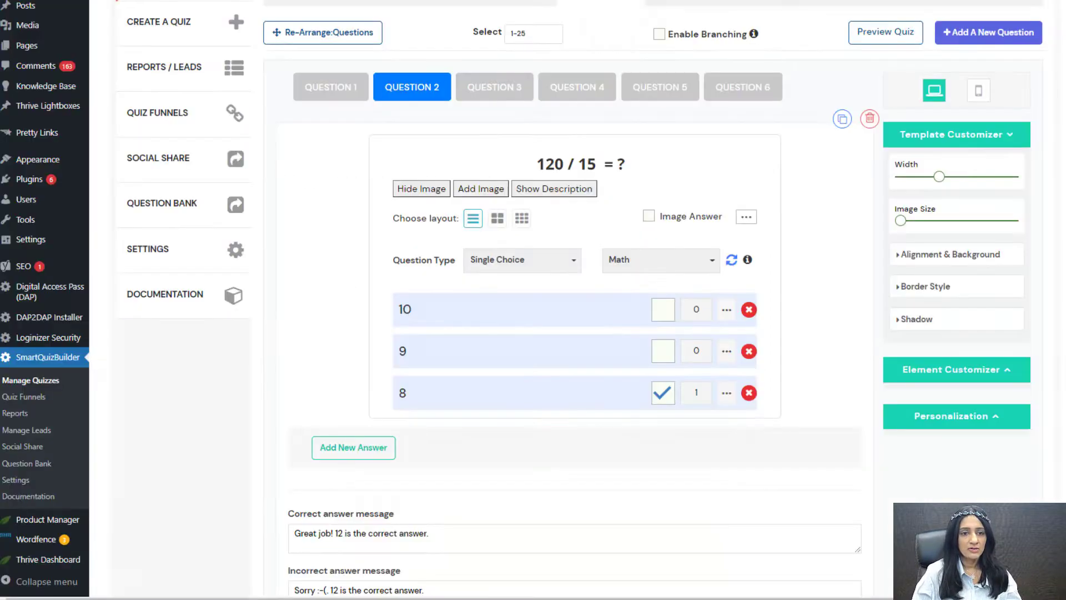
Review the category total based redirect rules that map each category to its outcome in the quiz's outcome settings.
{"action": "scroll", "coordinate": [542, 118], "scroll_direction": "up", "scroll_amount": 3}
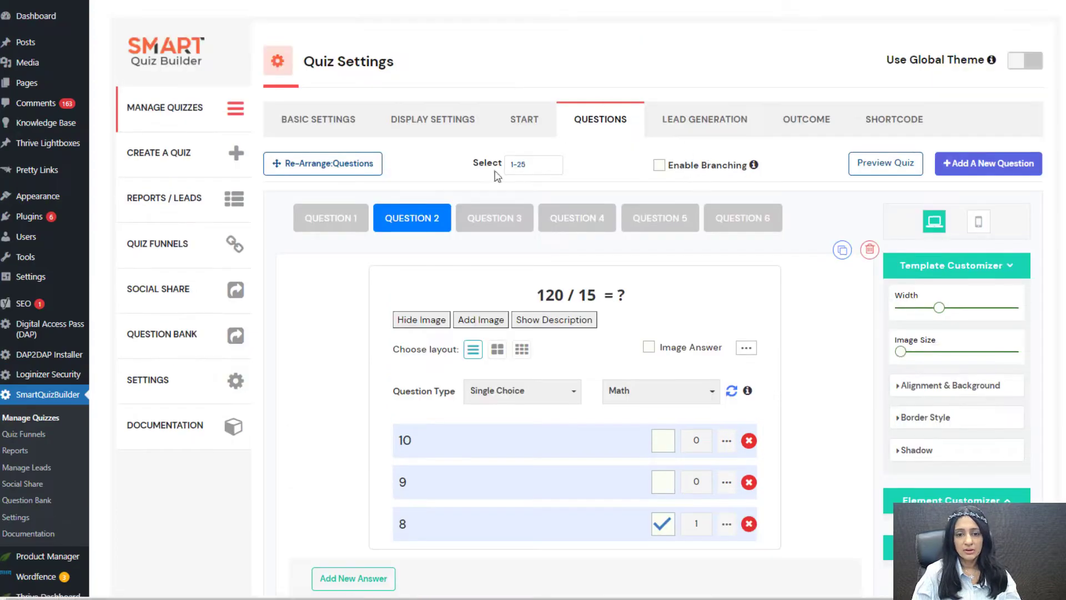
{"action": "left_click", "coordinate": [806, 120]}
{"action": "left_click", "coordinate": [622, 168]}
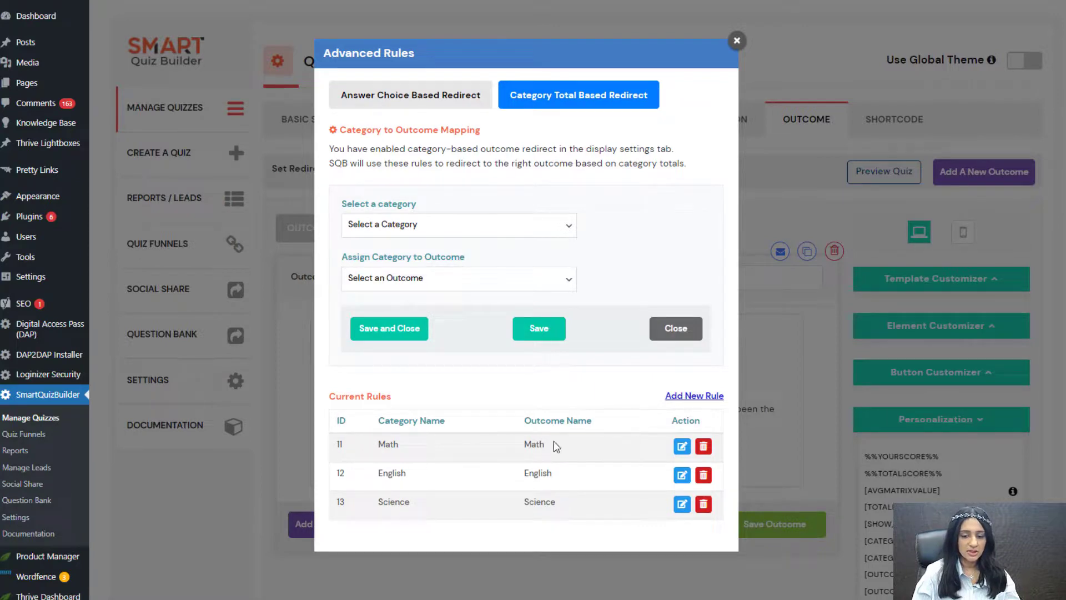
{"action": "left_click", "coordinate": [736, 40]}
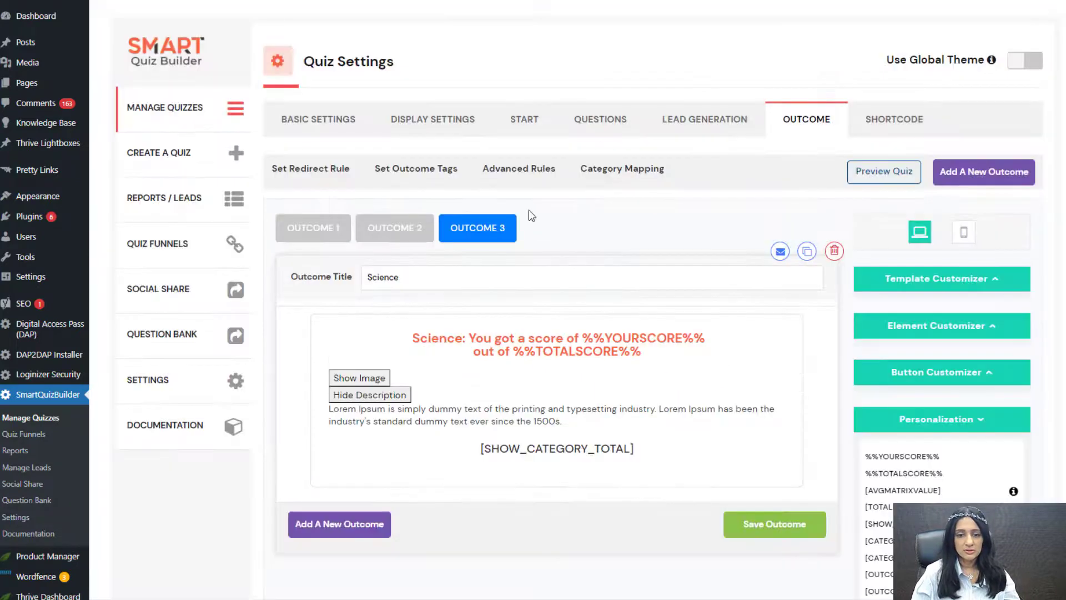
Compare the Math outcome's result heading and title with the Math rule in the category mapping.
{"action": "left_click", "coordinate": [314, 227]}
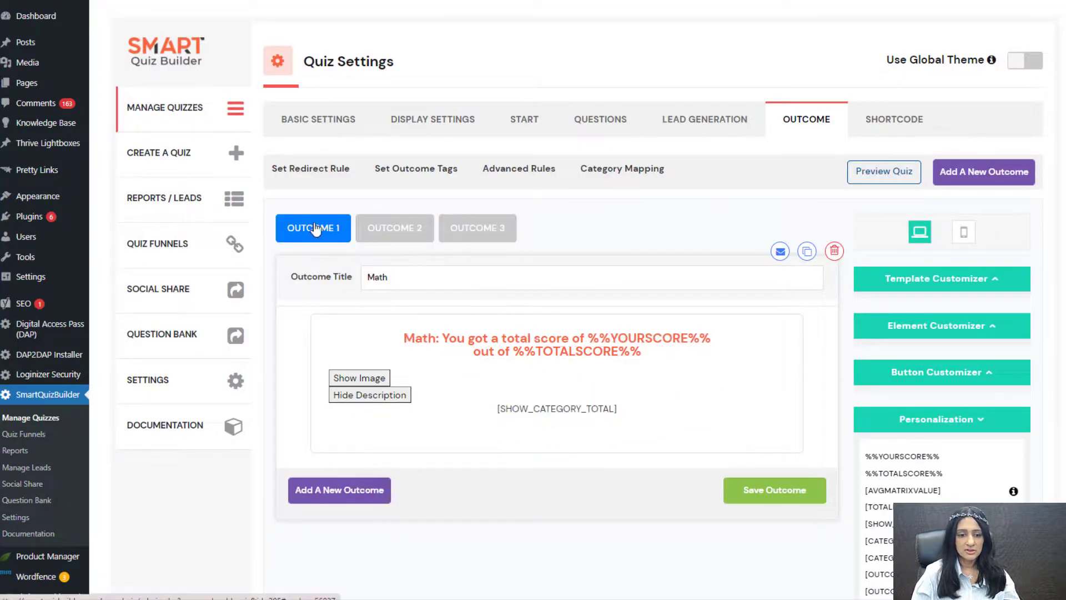
{"action": "left_click", "coordinate": [401, 334]}
{"action": "left_click_drag", "start_coordinate": [402, 337], "coordinate": [710, 359]}
{"action": "left_click", "coordinate": [578, 494]}
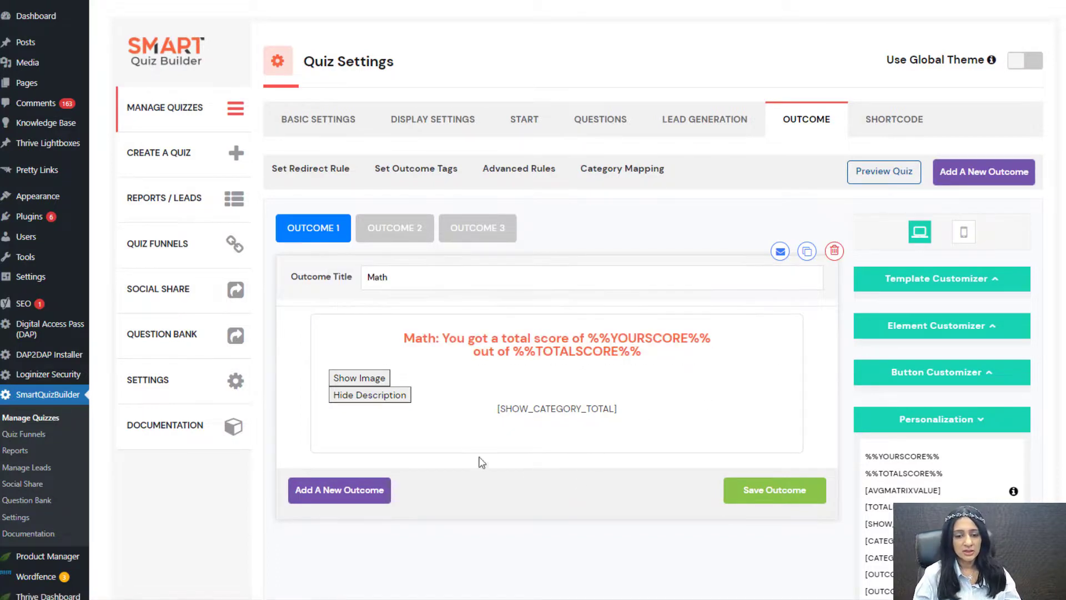
{"action": "left_click_drag", "start_coordinate": [404, 337], "coordinate": [436, 338]}
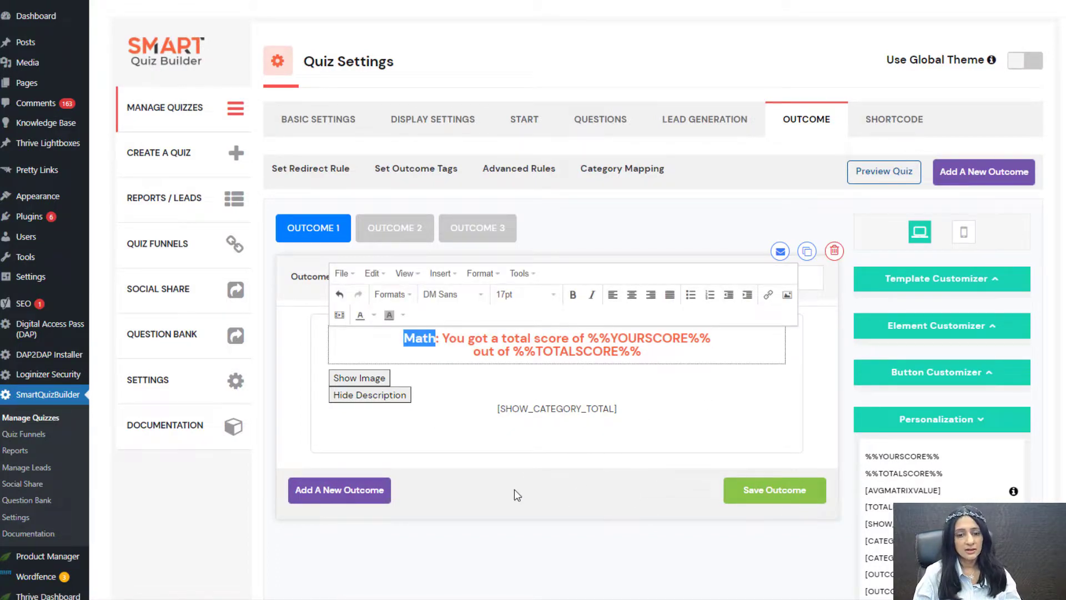
{"action": "left_click", "coordinate": [310, 297]}
{"action": "double_click", "coordinate": [378, 277]}
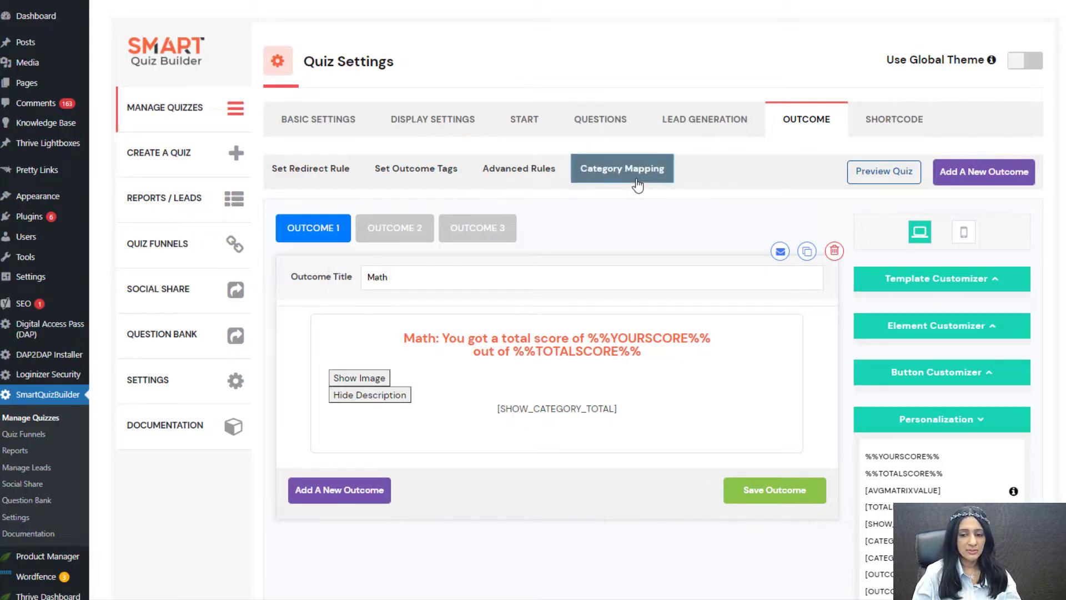
{"action": "left_click", "coordinate": [636, 179]}
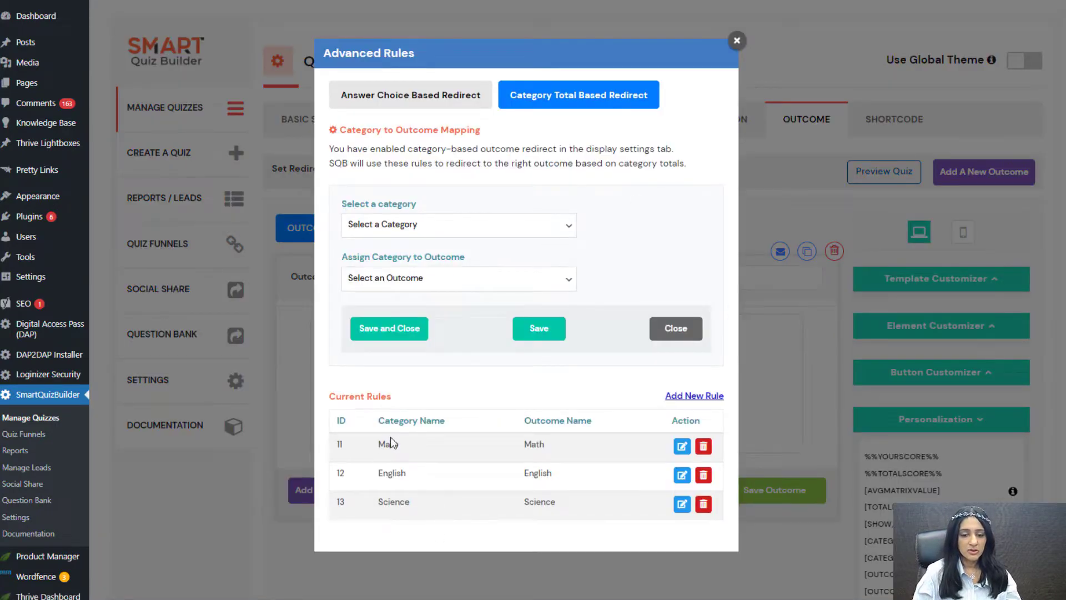